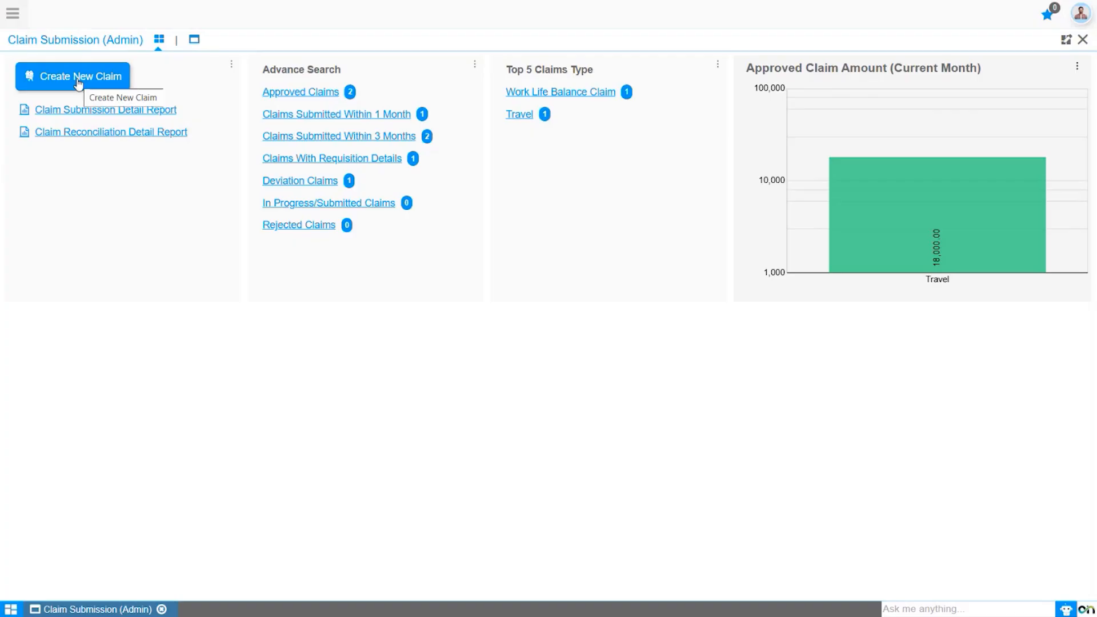
Step: Start a new claim for Sonic Ventures and pick the claiming employee from the lookup
{"action": "left_click", "coordinate": [79, 84]}
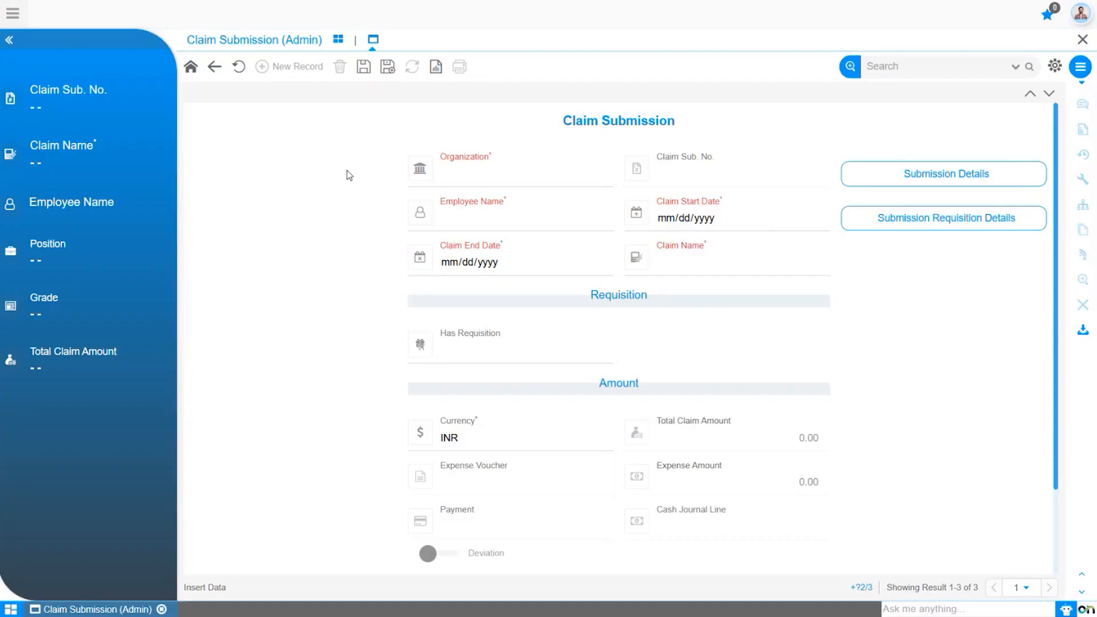
{"action": "left_click", "coordinate": [490, 172]}
{"action": "left_click", "coordinate": [474, 228]}
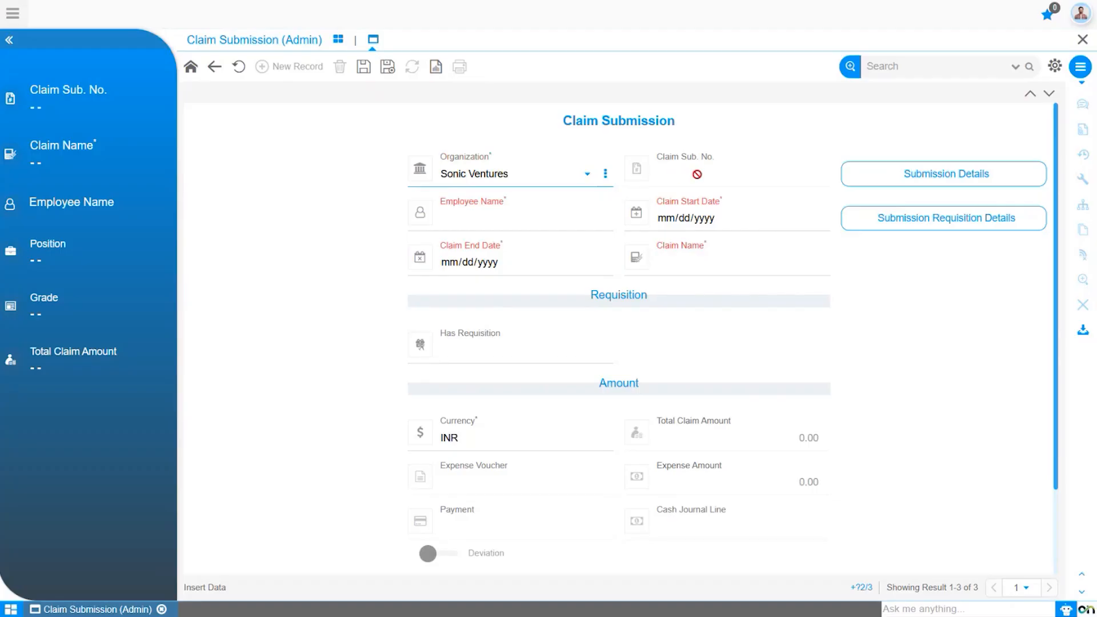
{"action": "left_click", "coordinate": [535, 222]}
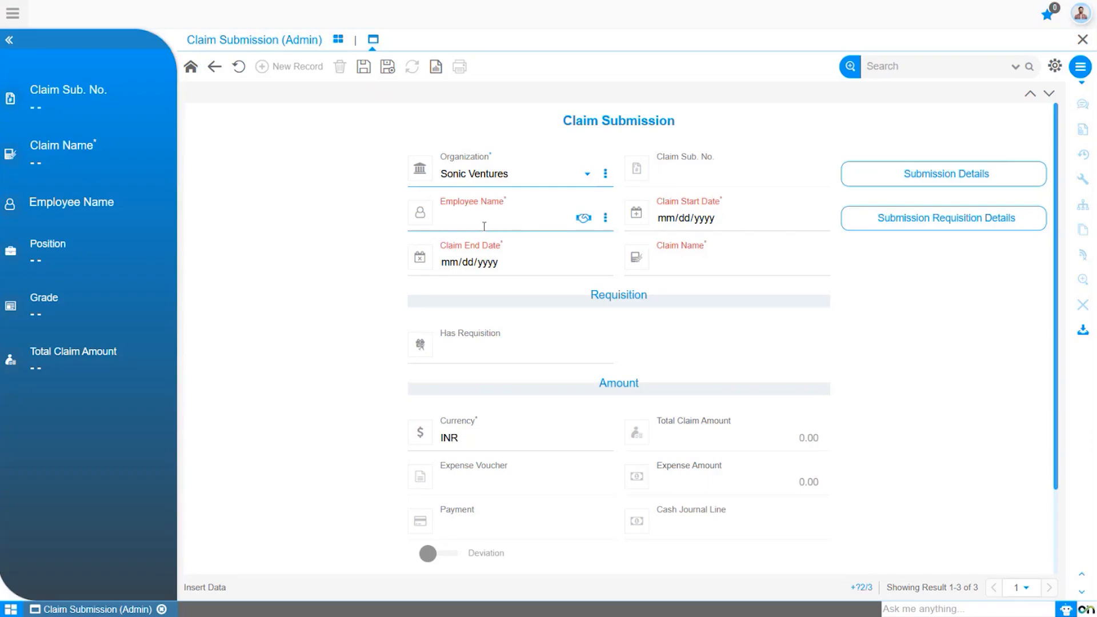
{"action": "left_click", "coordinate": [584, 218]}
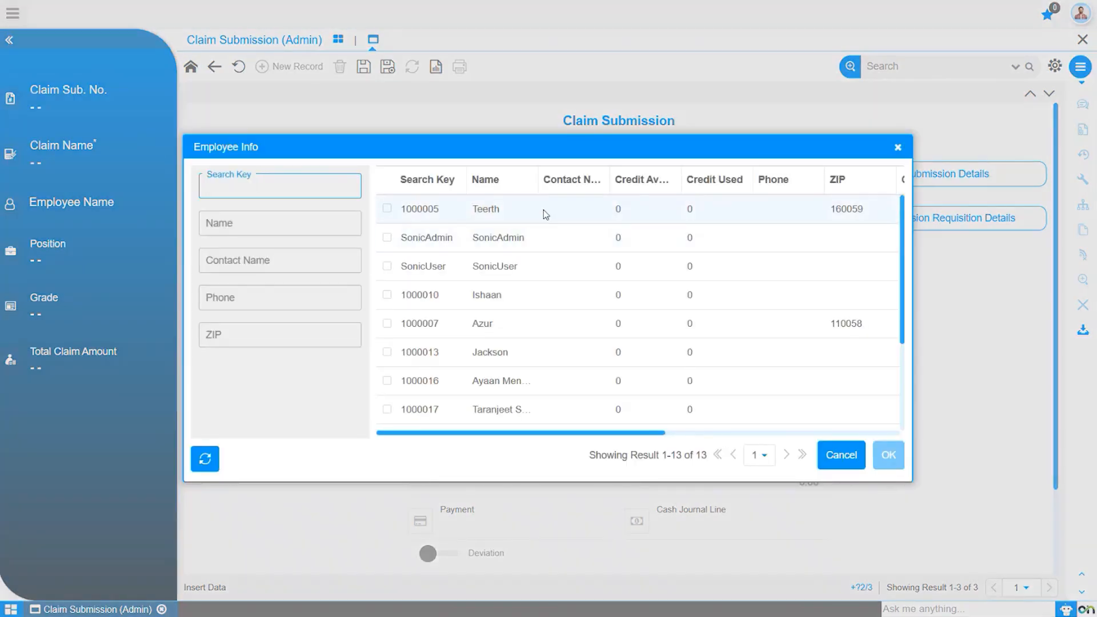
{"action": "scroll", "coordinate": [529, 385], "scroll_direction": "down", "scroll_amount": 3}
{"action": "left_click", "coordinate": [530, 387]}
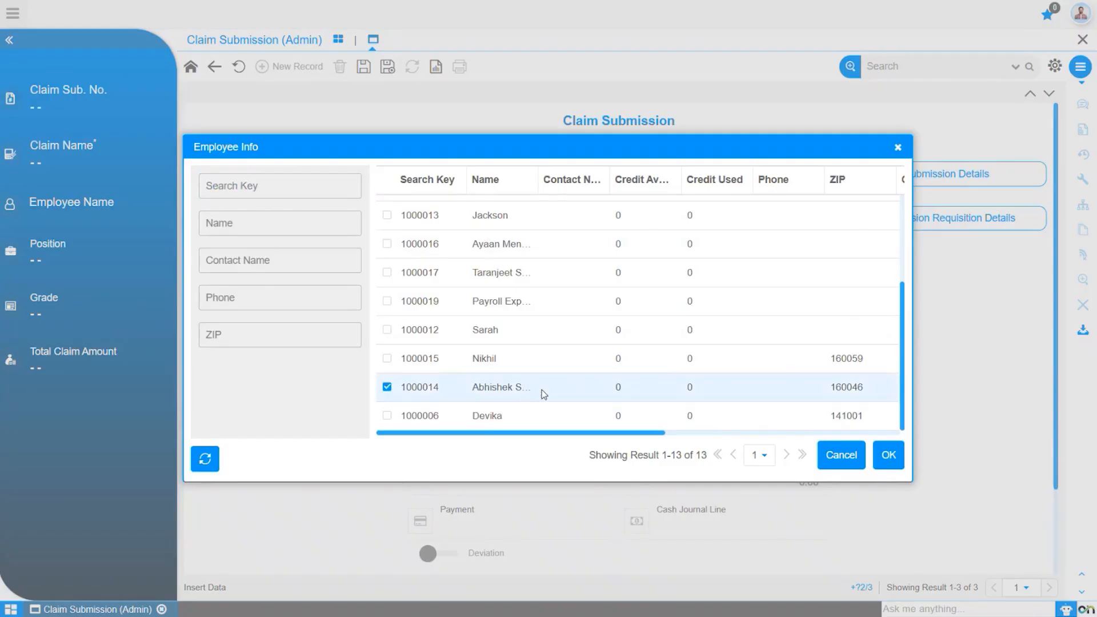
{"action": "left_click", "coordinate": [890, 456]}
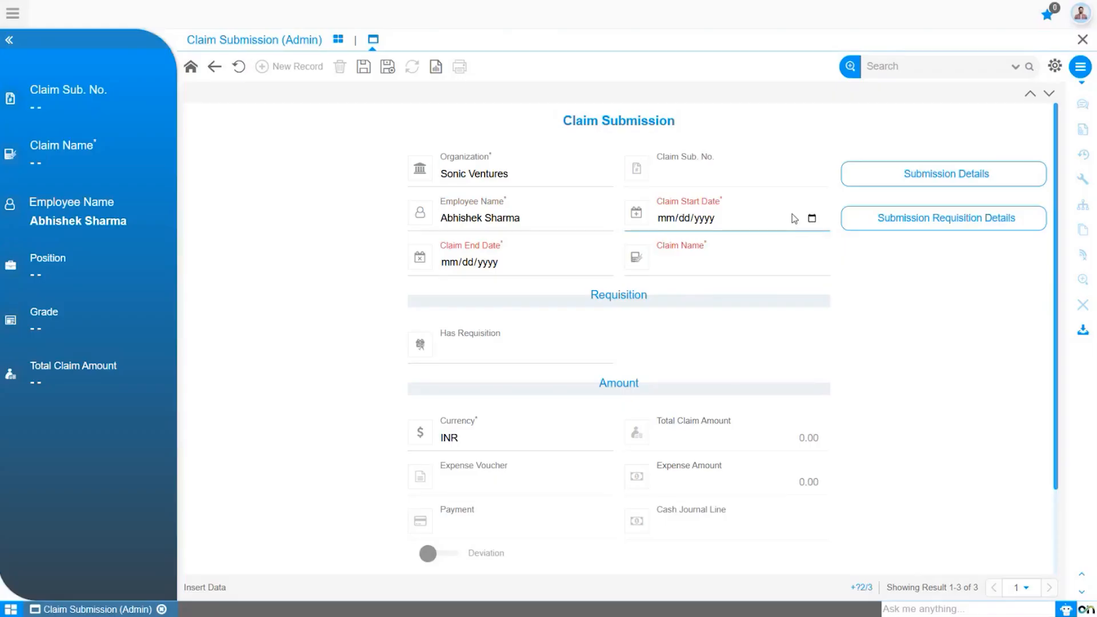
Step: Date the claim 07/01/2025–07/03/2025 and set name Medical, no requisition, INR, then save
{"action": "left_click", "coordinate": [812, 217]}
{"action": "left_click", "coordinate": [708, 294]}
{"action": "left_click", "coordinate": [595, 261]}
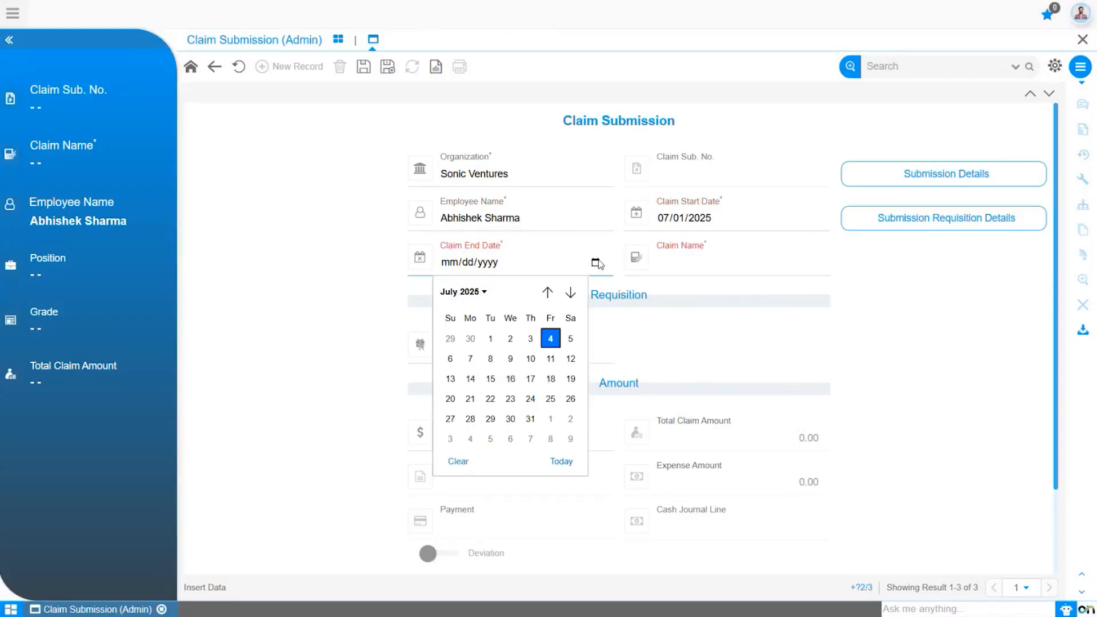
{"action": "left_click", "coordinate": [531, 337]}
{"action": "left_click", "coordinate": [726, 268]}
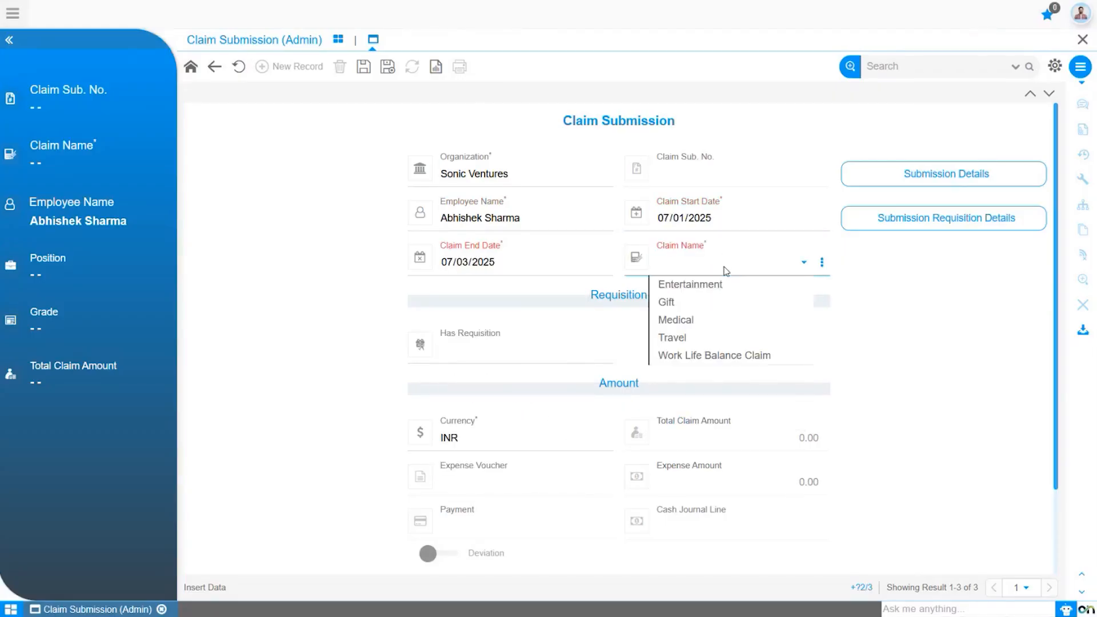
{"action": "left_click", "coordinate": [715, 318]}
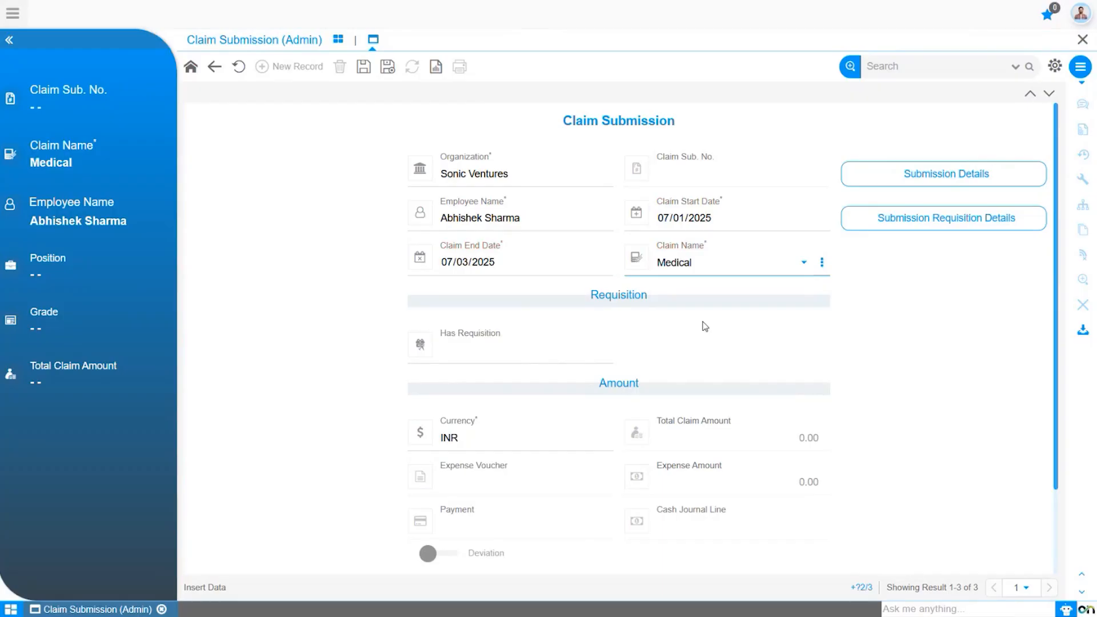
{"action": "left_click", "coordinate": [558, 358]}
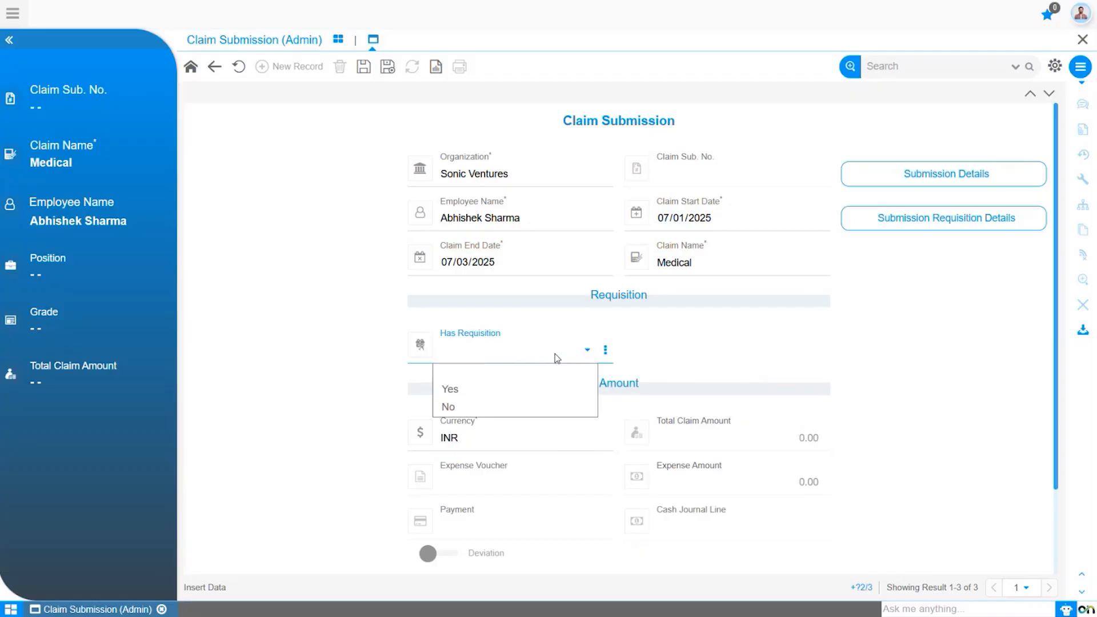
{"action": "left_click", "coordinate": [555, 408]}
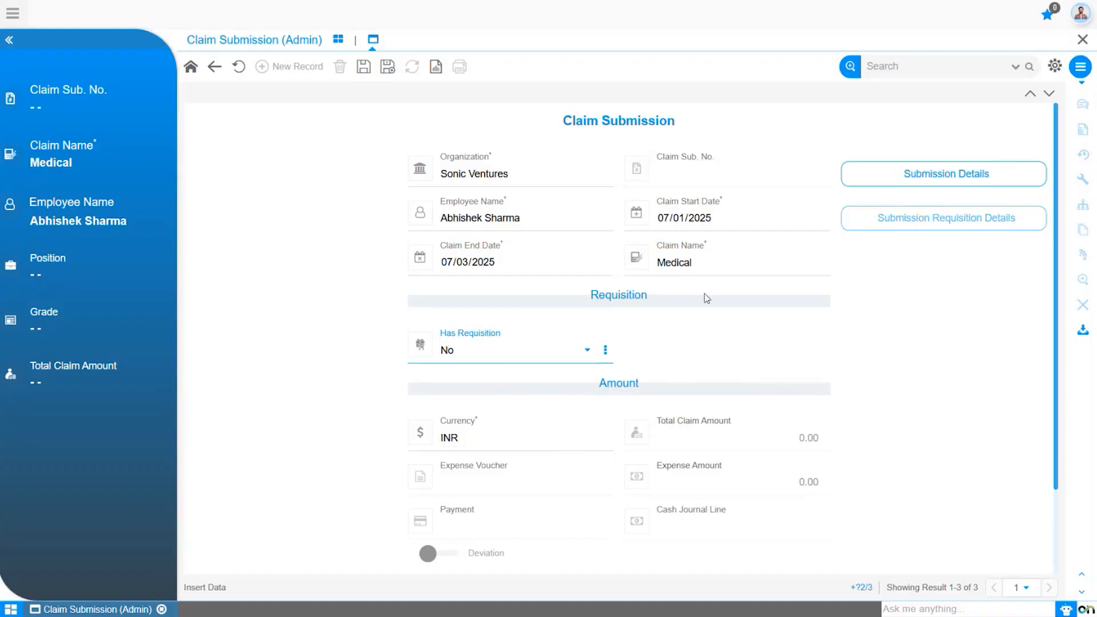
{"action": "left_click", "coordinate": [487, 444]}
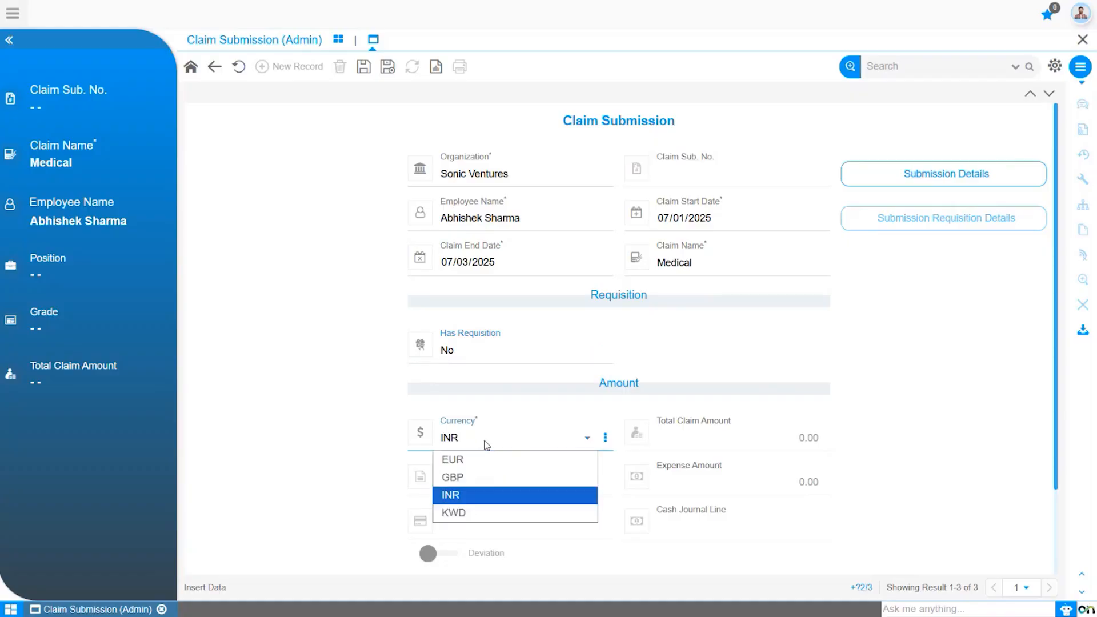
{"action": "left_click", "coordinate": [486, 444]}
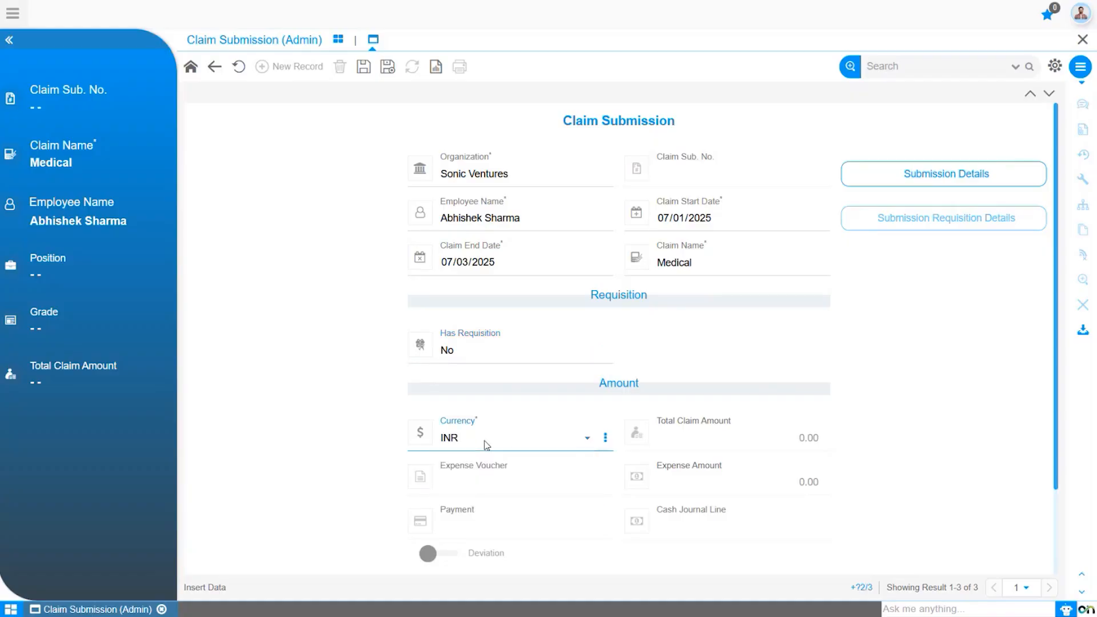
{"action": "left_click", "coordinate": [361, 71]}
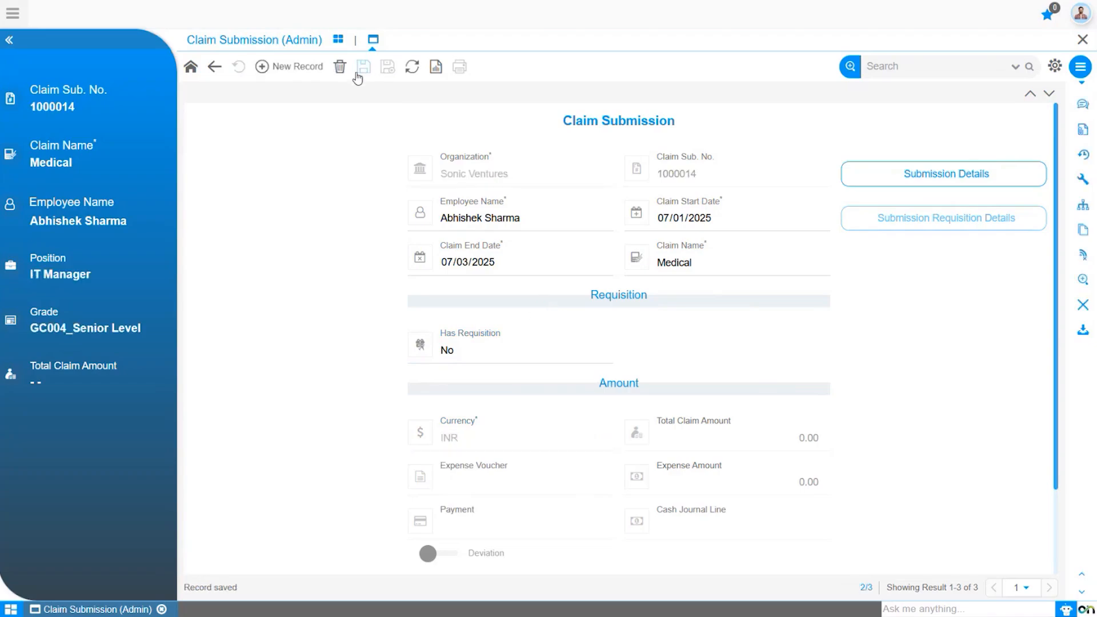
Step: In Submission Details, set sub claim Hospitalization and cost center SV Human Resource
{"action": "left_click", "coordinate": [931, 176]}
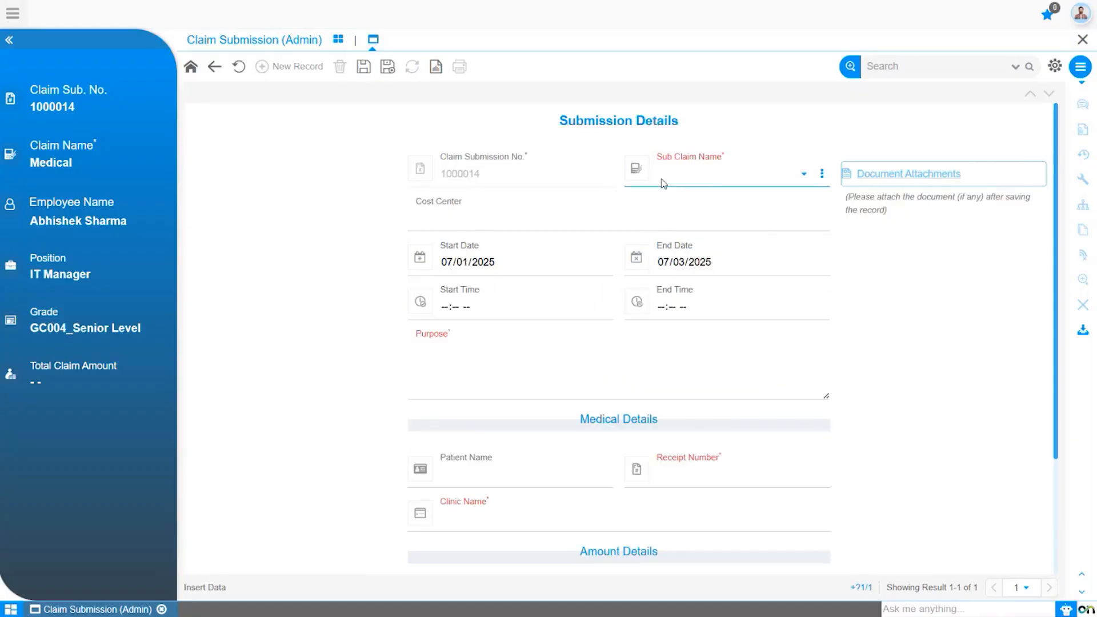
{"action": "left_click", "coordinate": [679, 172]}
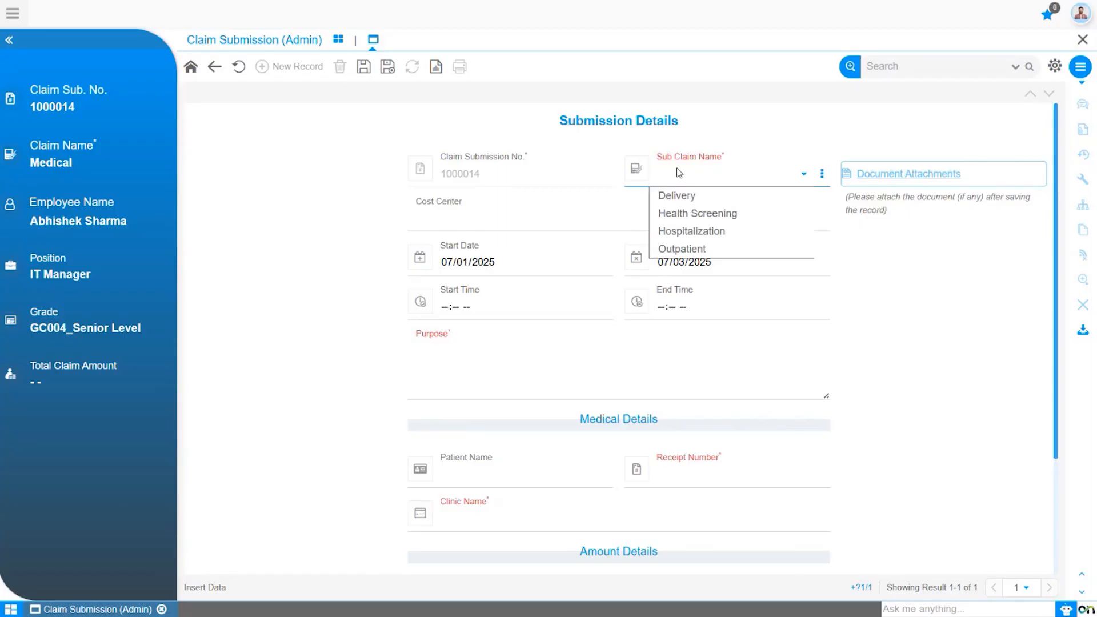
{"action": "left_click", "coordinate": [682, 232]}
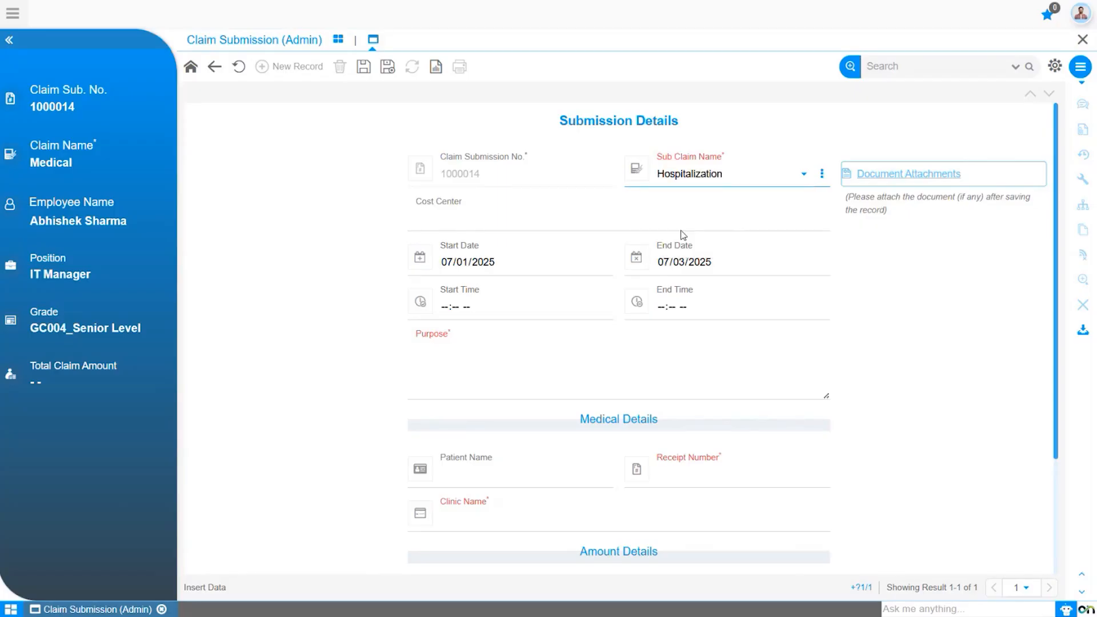
{"action": "left_click", "coordinate": [465, 225]}
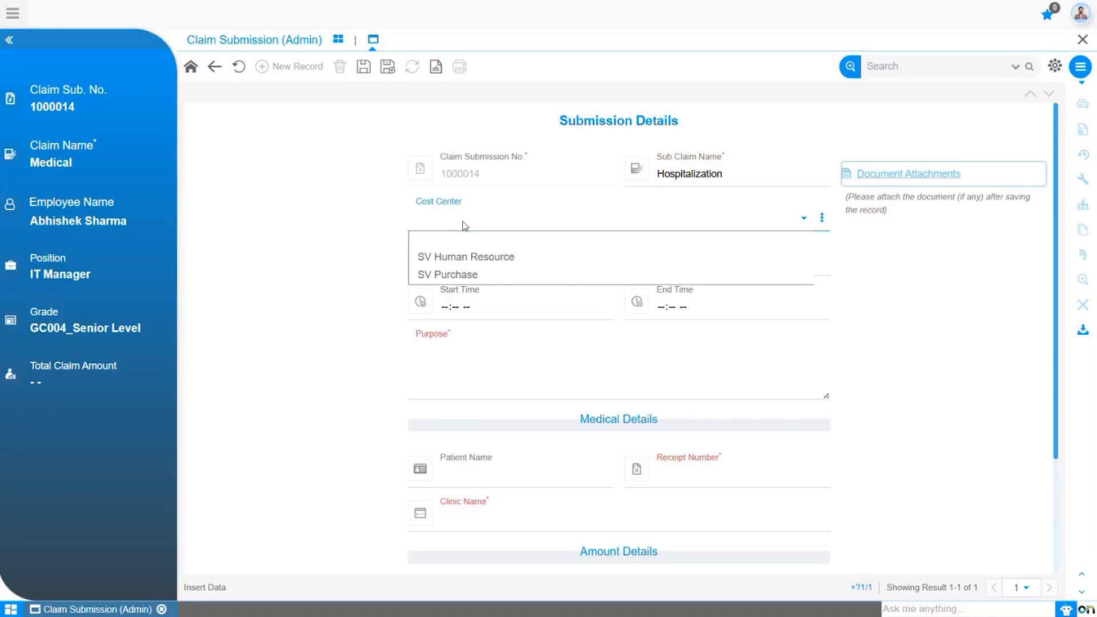
{"action": "left_click", "coordinate": [467, 256]}
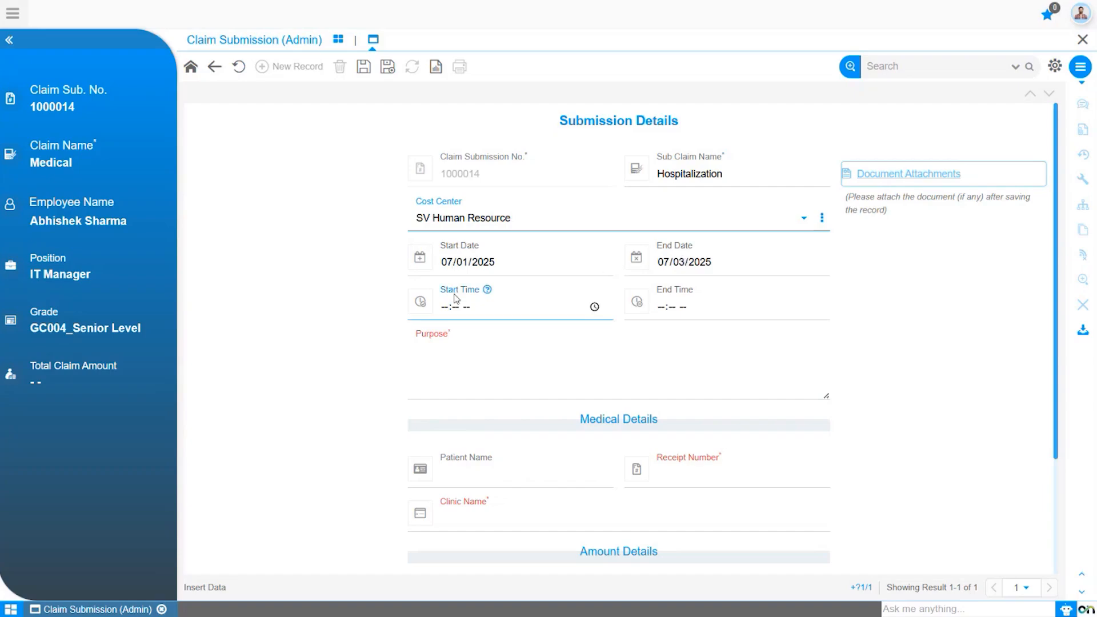
Step: Enter purpose 'Accindent happened due to rain.', receipt number #SKY_450912 and clinic The Sky
{"action": "left_click", "coordinate": [423, 357]}
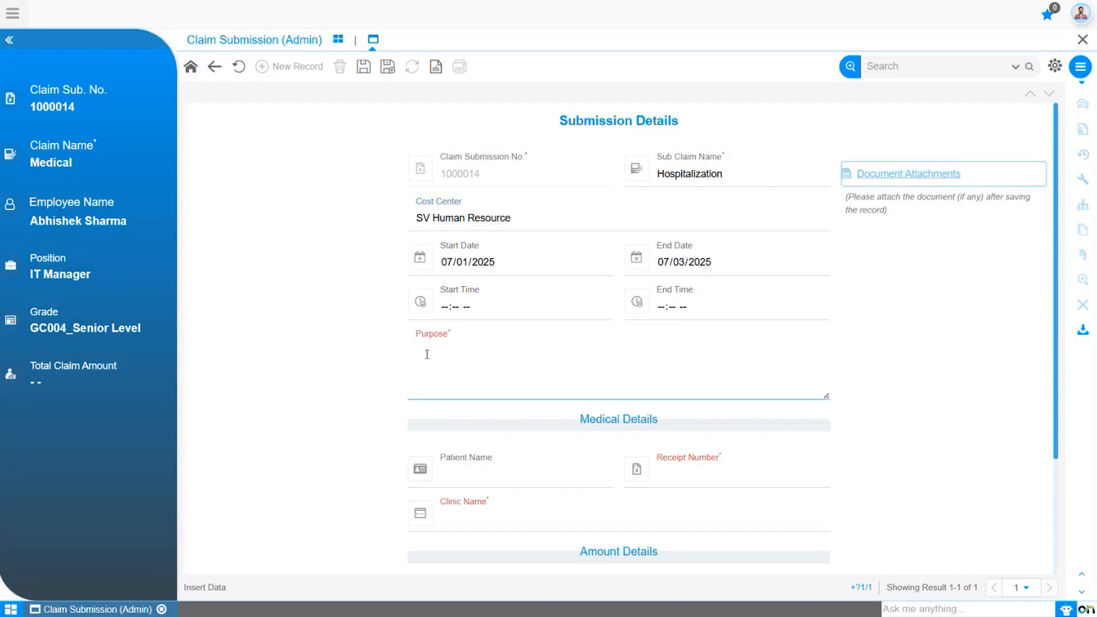
{"action": "type", "text": "Accindent happened due to rain."}
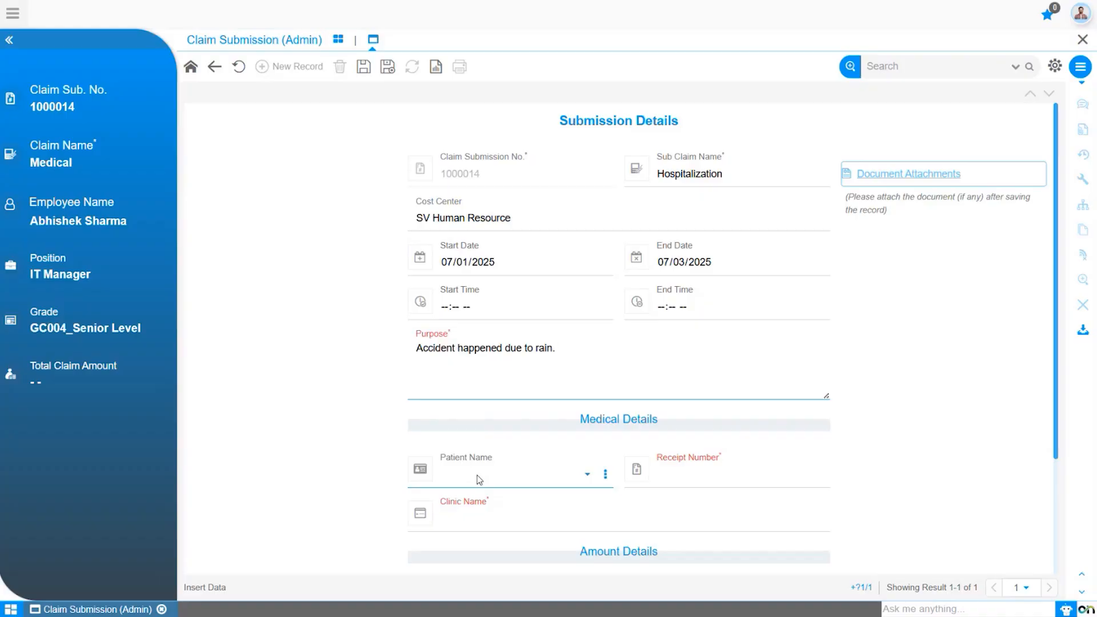
{"action": "left_click", "coordinate": [480, 486]}
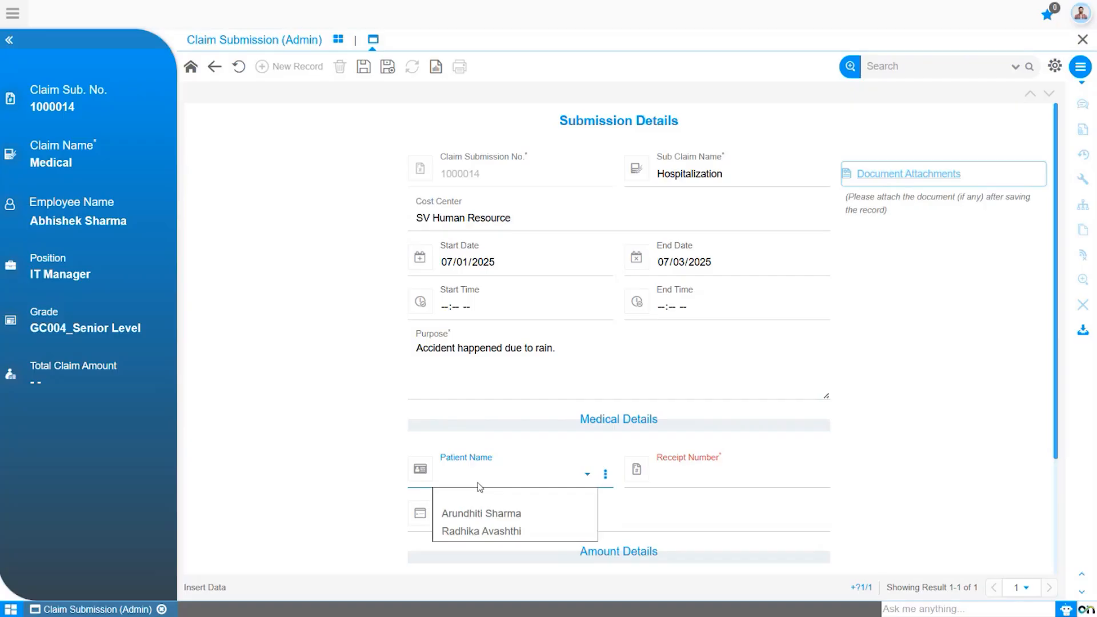
{"action": "left_click", "coordinate": [481, 487]}
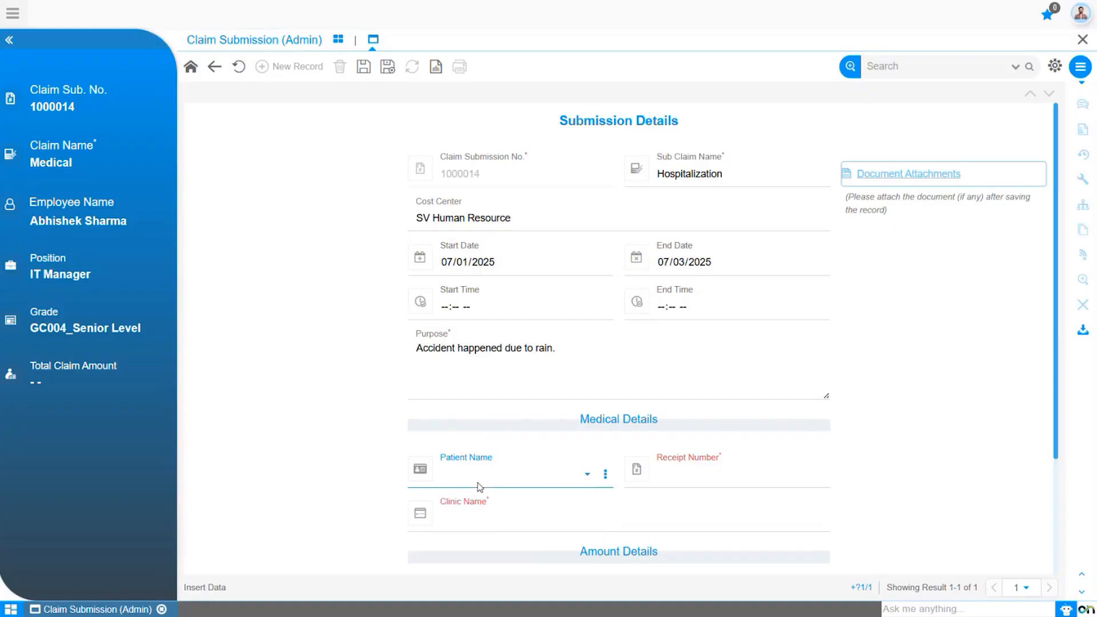
{"action": "left_click", "coordinate": [644, 482]}
{"action": "type", "text": "#SKY_450912"}
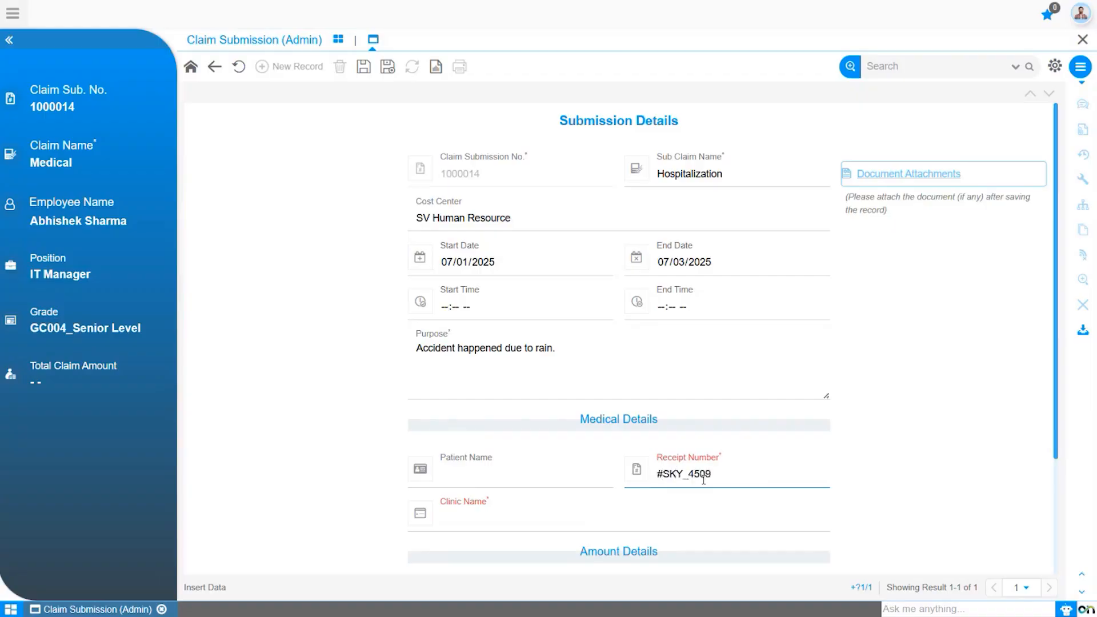
{"action": "left_click", "coordinate": [554, 511]}
{"action": "type", "text": "The Sky"}
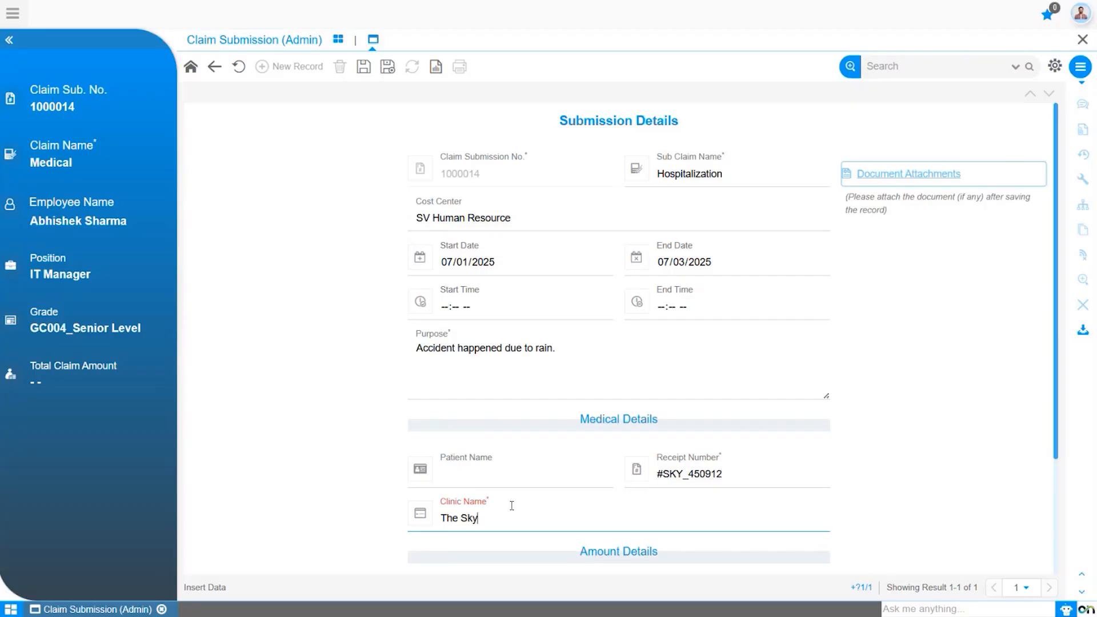
Step: Set the claim amount to 50,000 INR and save the claim
{"action": "scroll", "coordinate": [513, 506], "scroll_direction": "down", "scroll_amount": 3}
{"action": "left_click", "coordinate": [512, 461]}
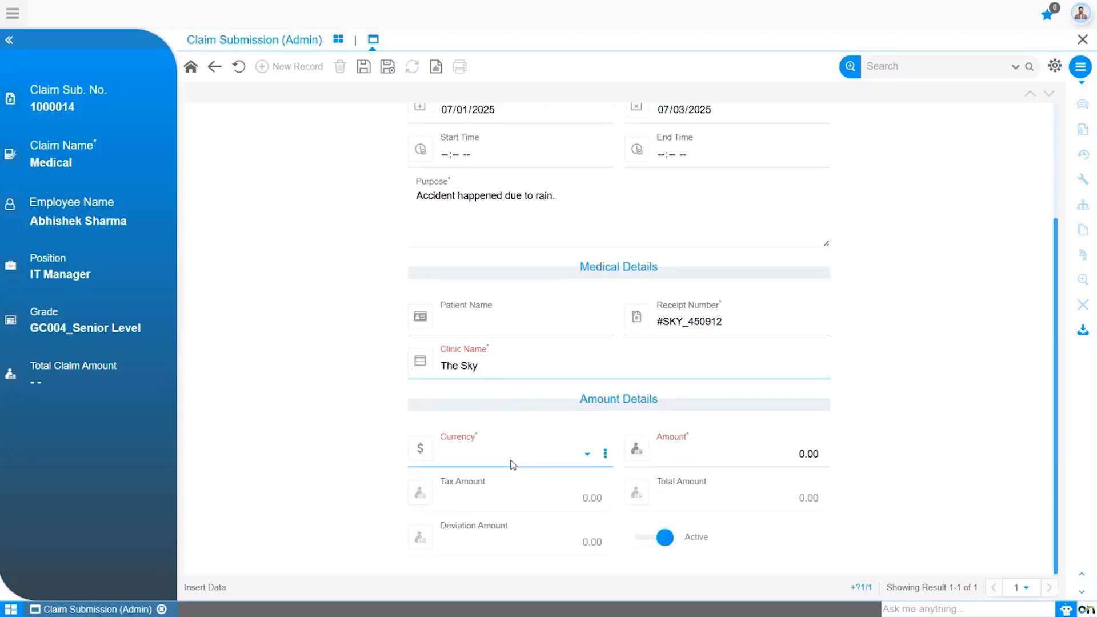
{"action": "left_click", "coordinate": [509, 506]}
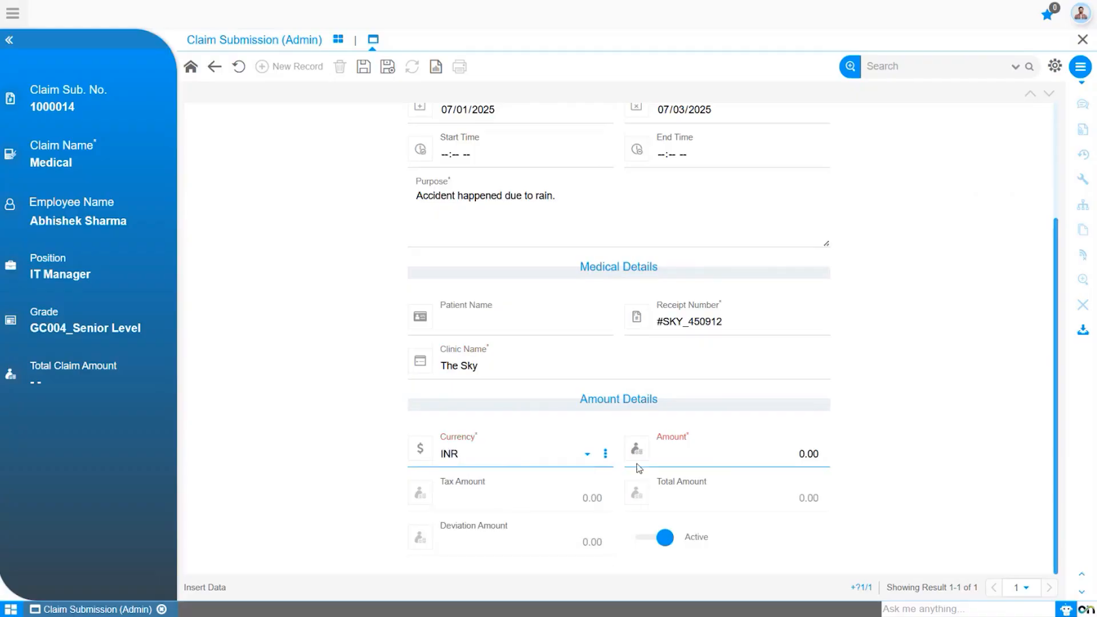
{"action": "left_click", "coordinate": [733, 454]}
{"action": "type", "text": "50000"}
{"action": "left_click", "coordinate": [876, 394]}
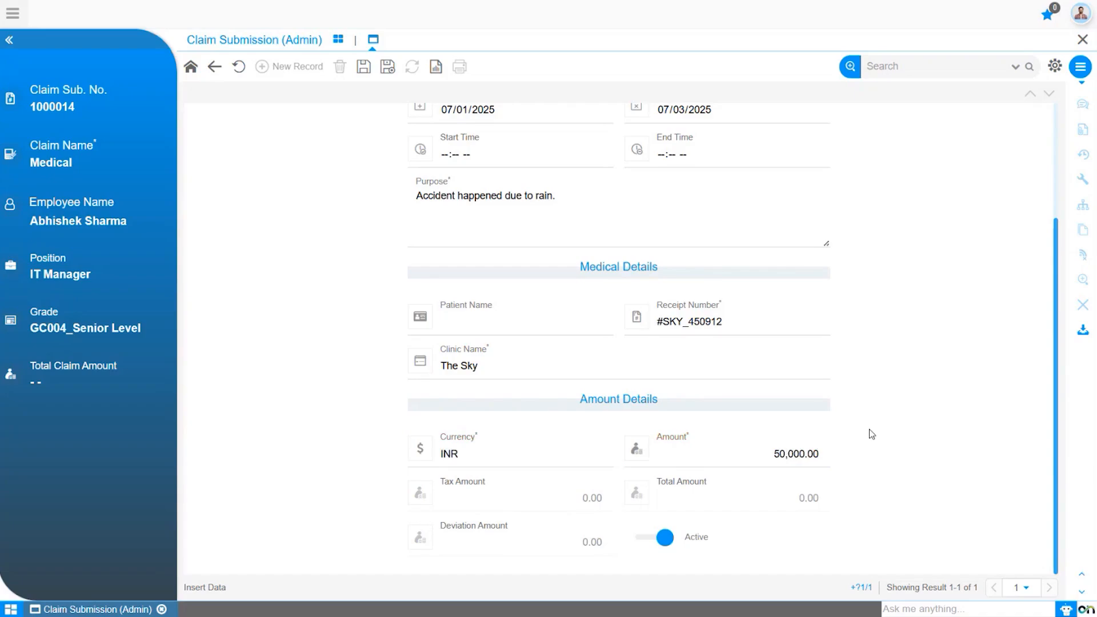
{"action": "scroll", "coordinate": [872, 435], "scroll_direction": "up", "scroll_amount": 3}
{"action": "left_click", "coordinate": [363, 67]}
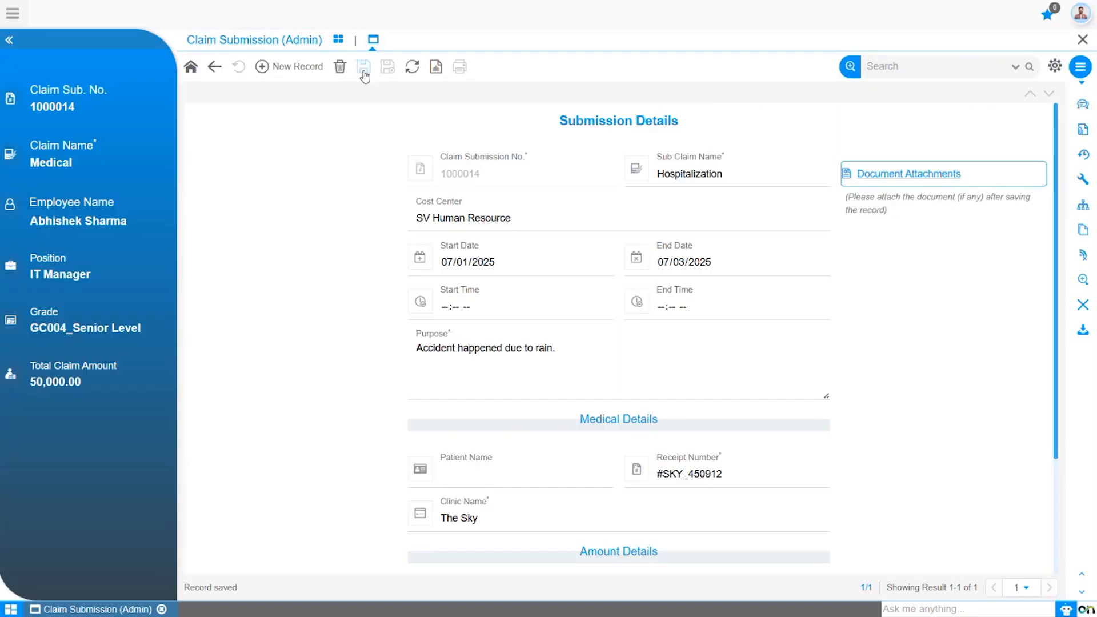
Step: Attach and upload hospital bill.png to the claim, then verify the attachment and close it
{"action": "left_click", "coordinate": [944, 174]}
{"action": "left_click", "coordinate": [831, 173]}
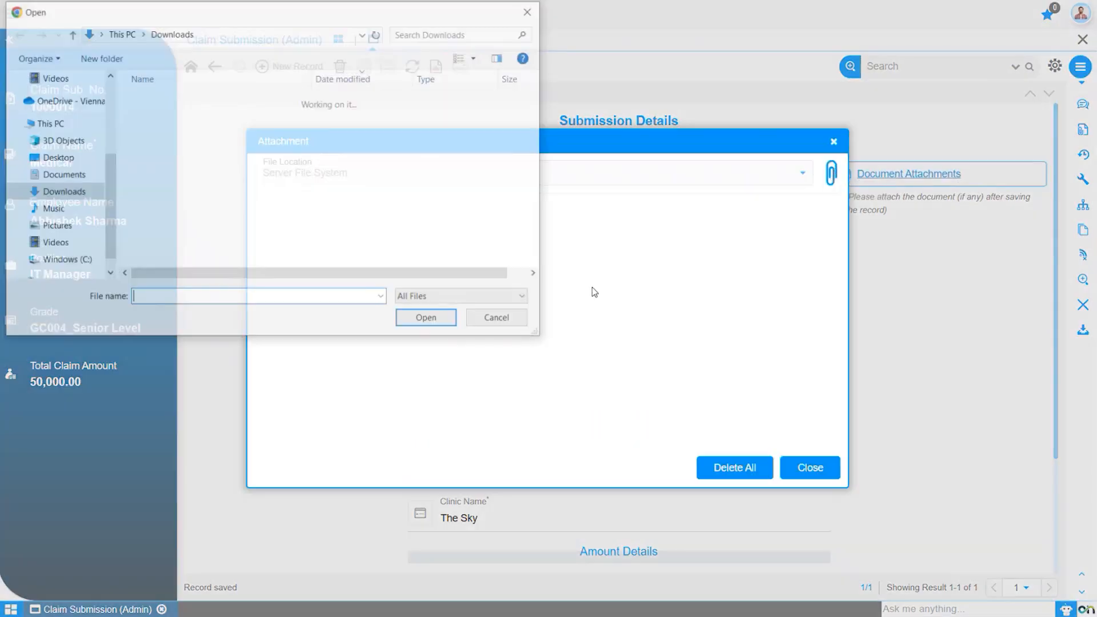
{"action": "type", "text": "h"}
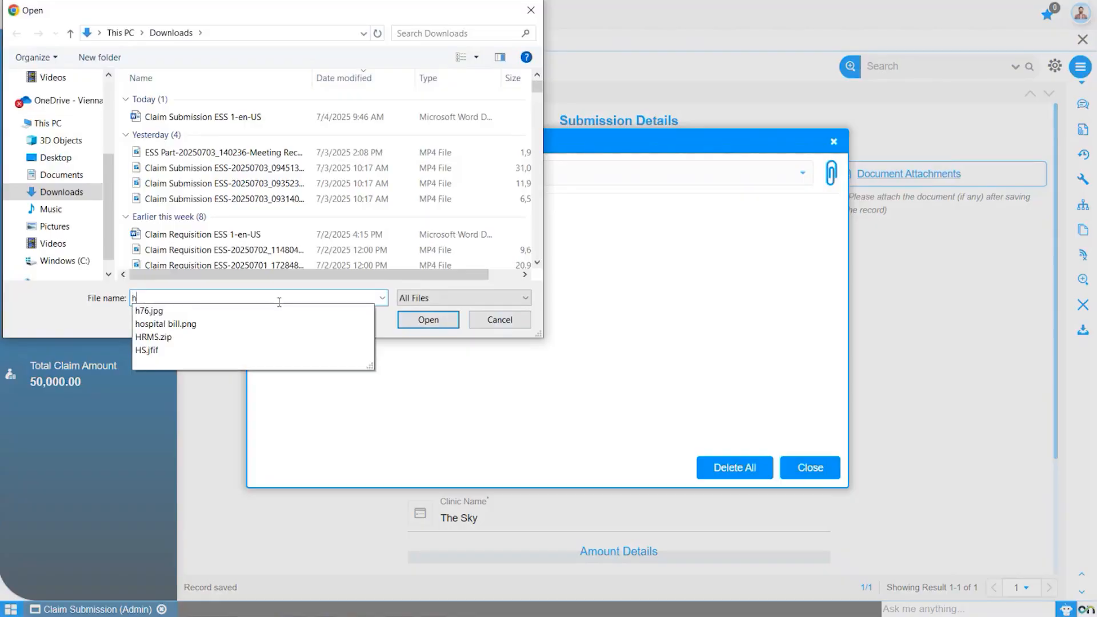
{"action": "type", "text": "o"}
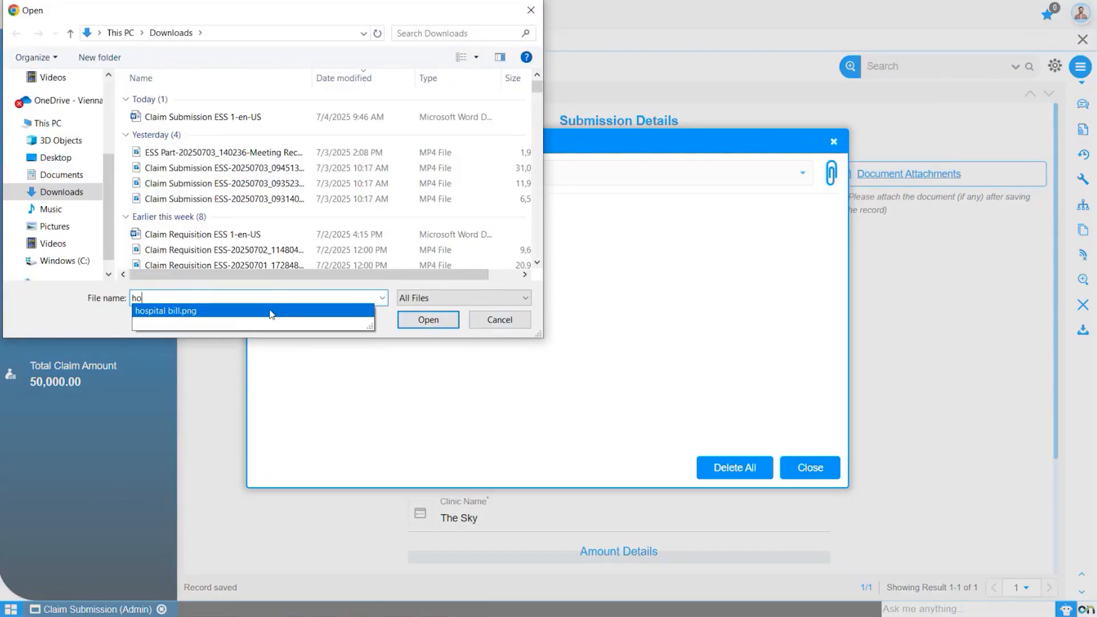
{"action": "left_click", "coordinate": [270, 311]}
{"action": "left_click", "coordinate": [418, 323]}
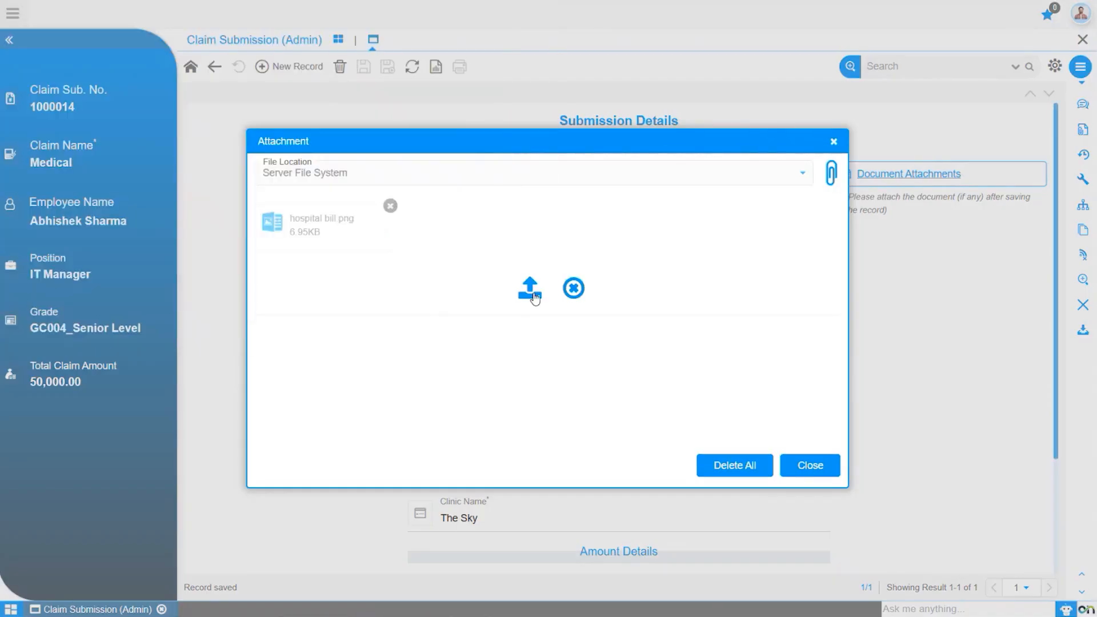
{"action": "left_click", "coordinate": [533, 293]}
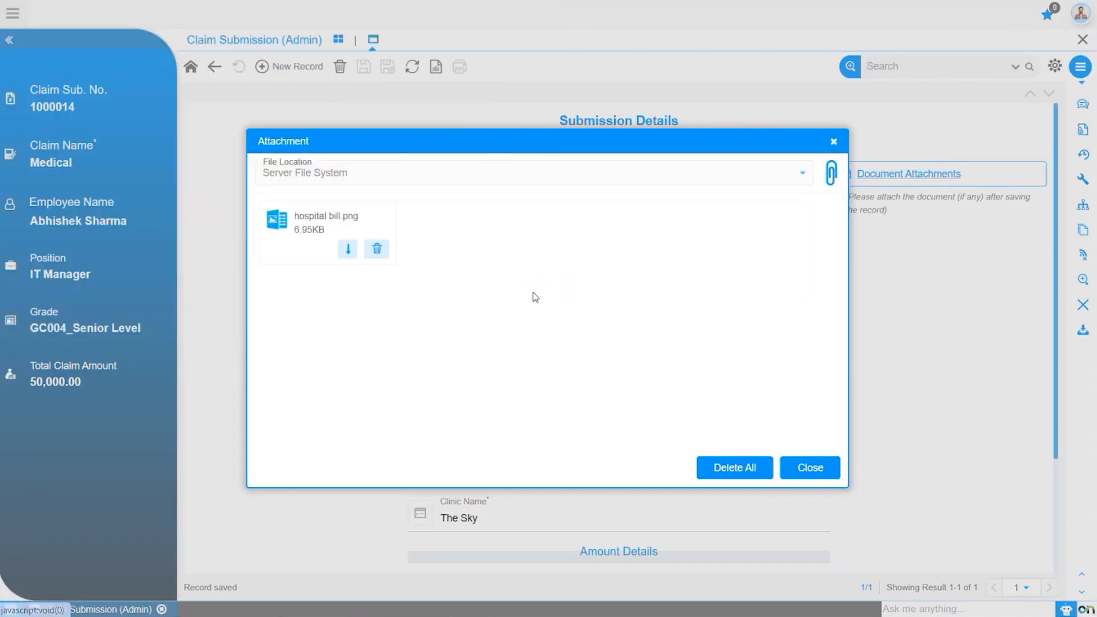
{"action": "left_click", "coordinate": [811, 468]}
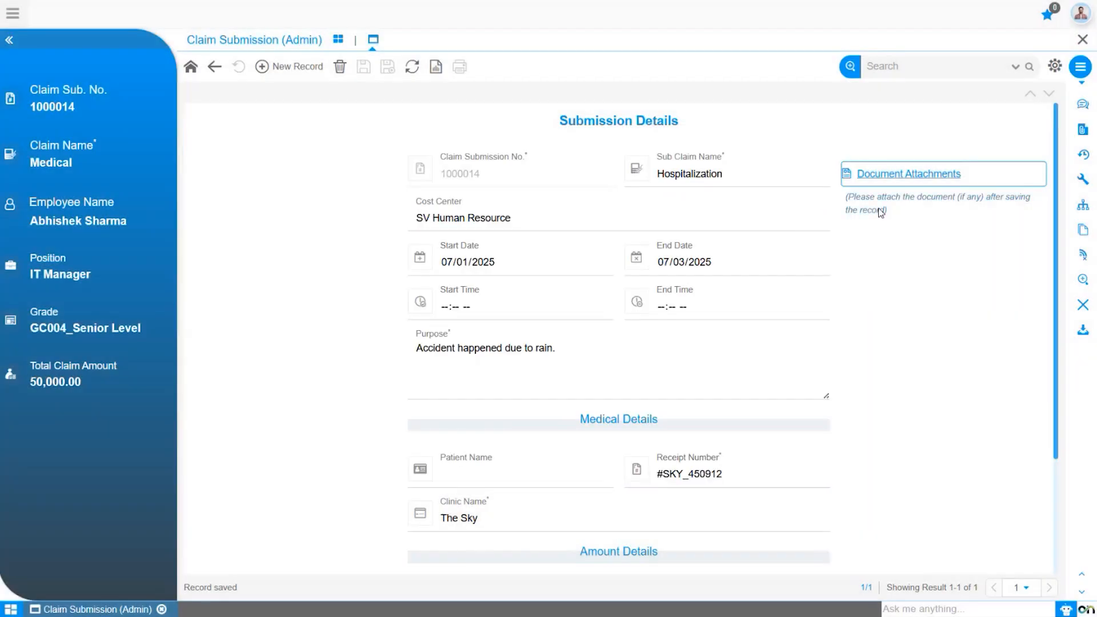
{"action": "left_click", "coordinate": [891, 176]}
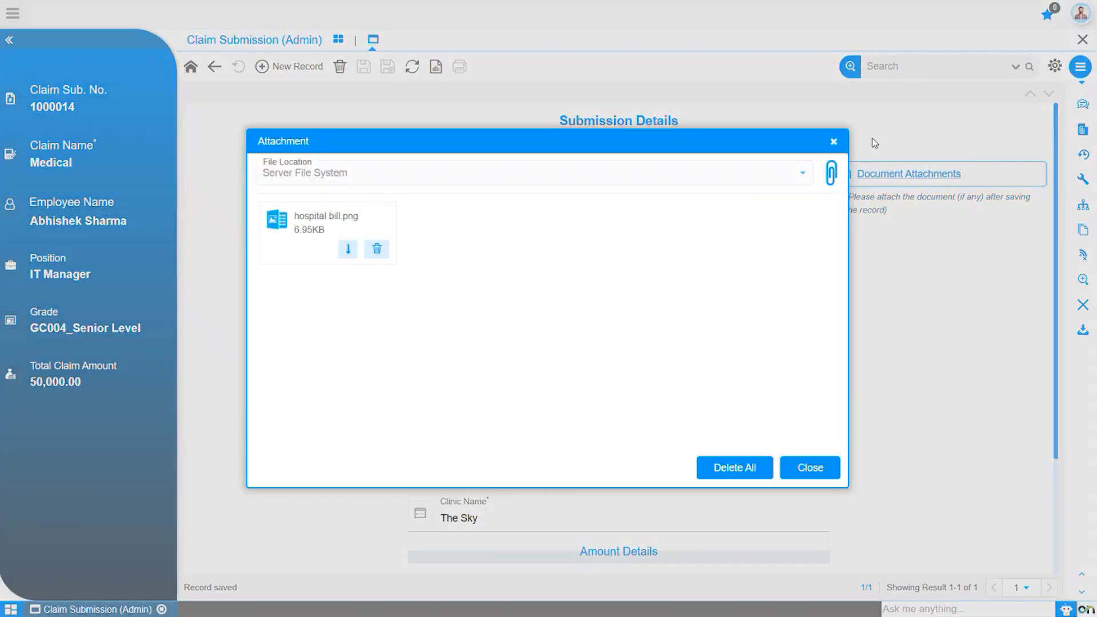
{"action": "left_click", "coordinate": [834, 142]}
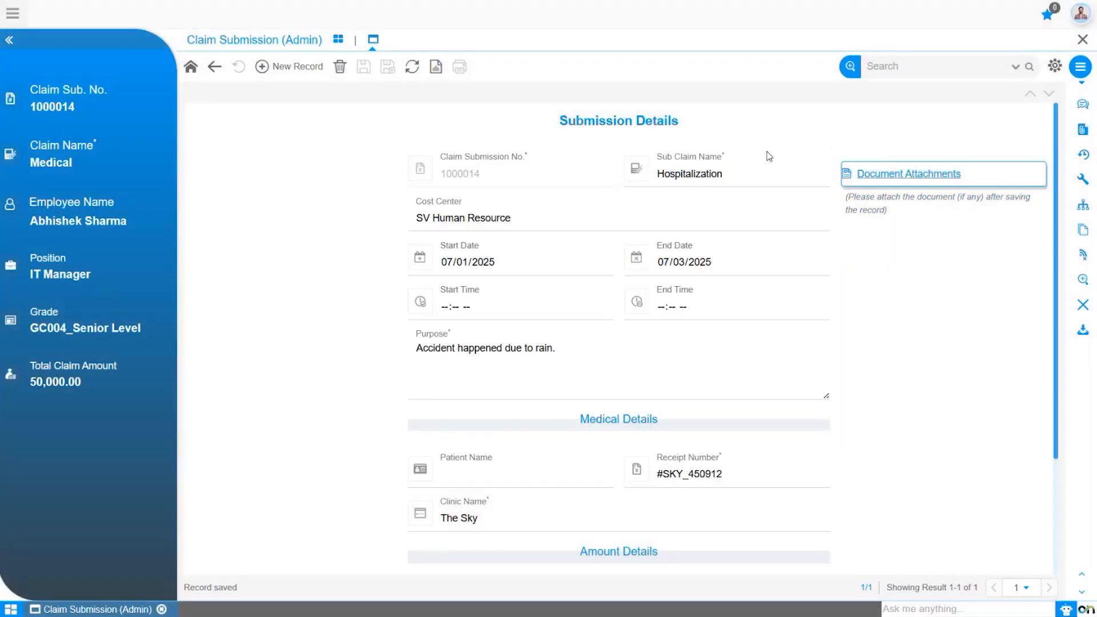
Step: Submit claim 1000014 for approval and confirm the approval process
{"action": "left_click", "coordinate": [215, 72]}
{"action": "left_click", "coordinate": [214, 72]}
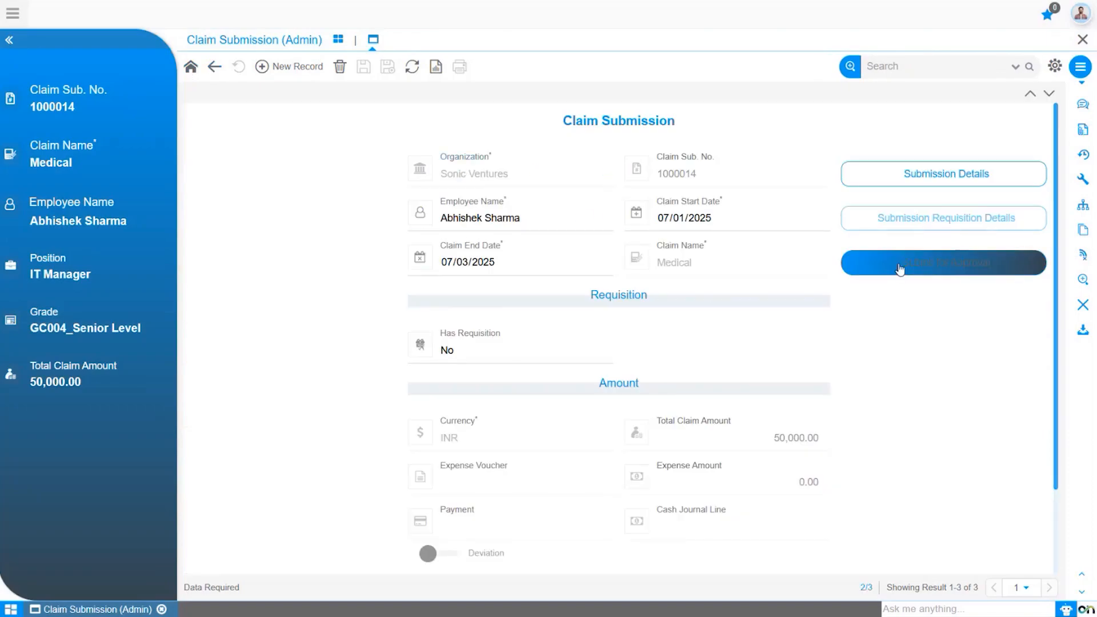
{"action": "left_click", "coordinate": [942, 269]}
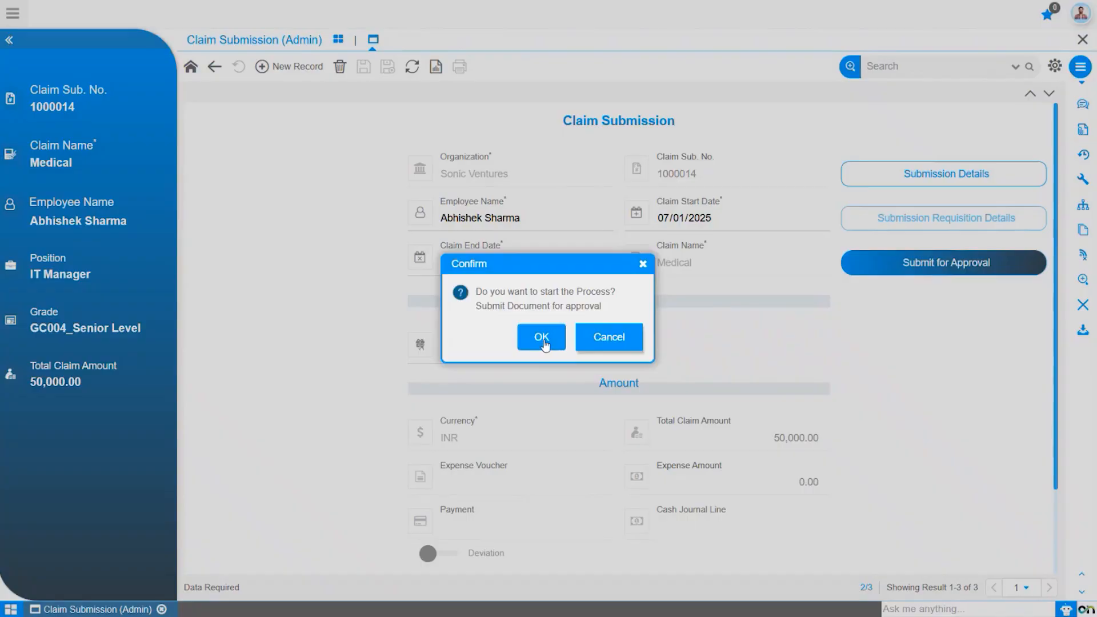
{"action": "left_click", "coordinate": [542, 338]}
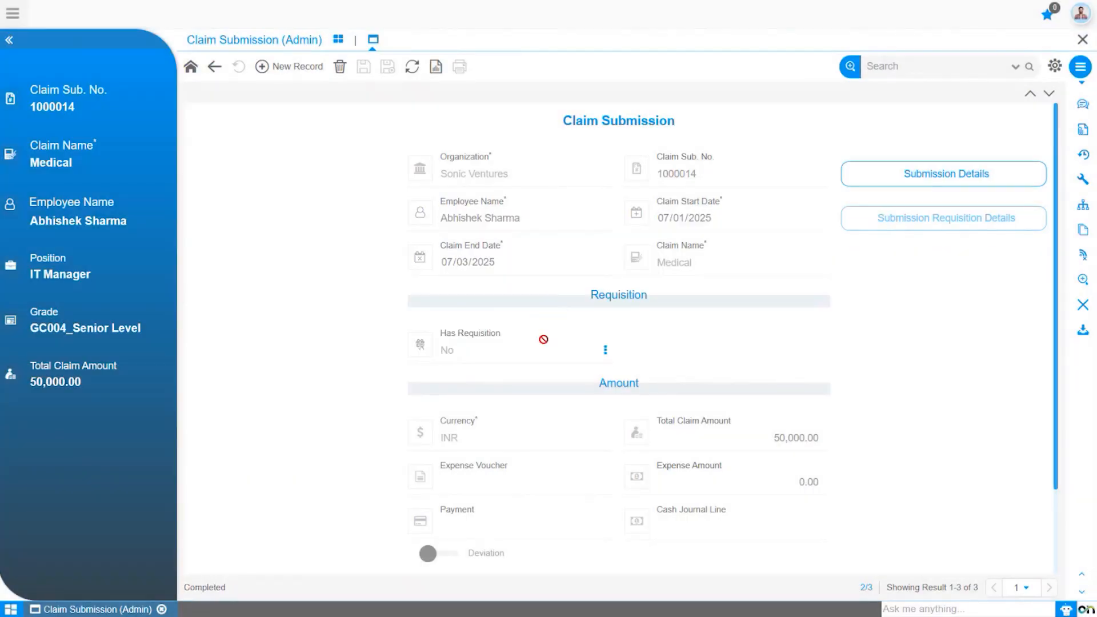
{"action": "scroll", "coordinate": [544, 339], "scroll_direction": "down", "scroll_amount": 2}
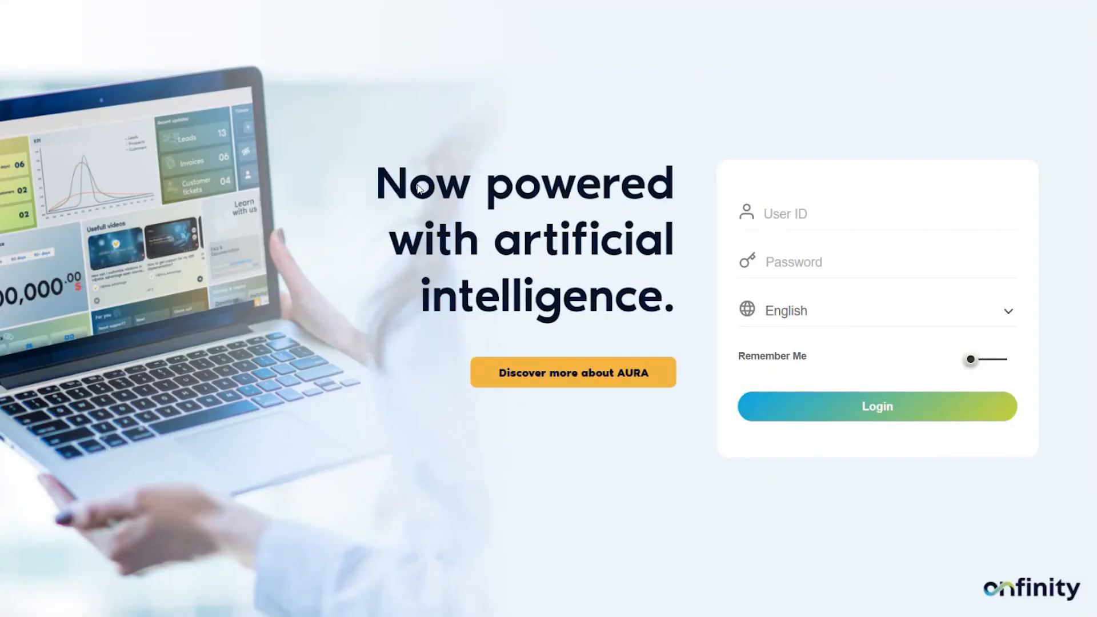
Step: Log back in to Onfinity with the admin user ID and password
{"action": "left_click", "coordinate": [781, 215]}
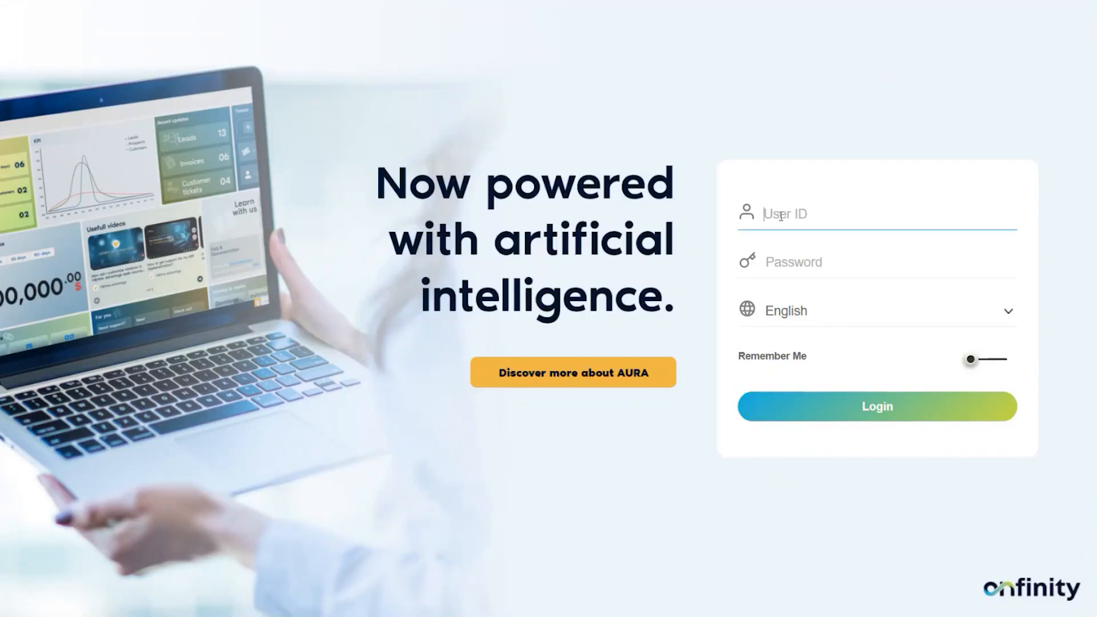
{"action": "type", "text": "SonicAdmin"}
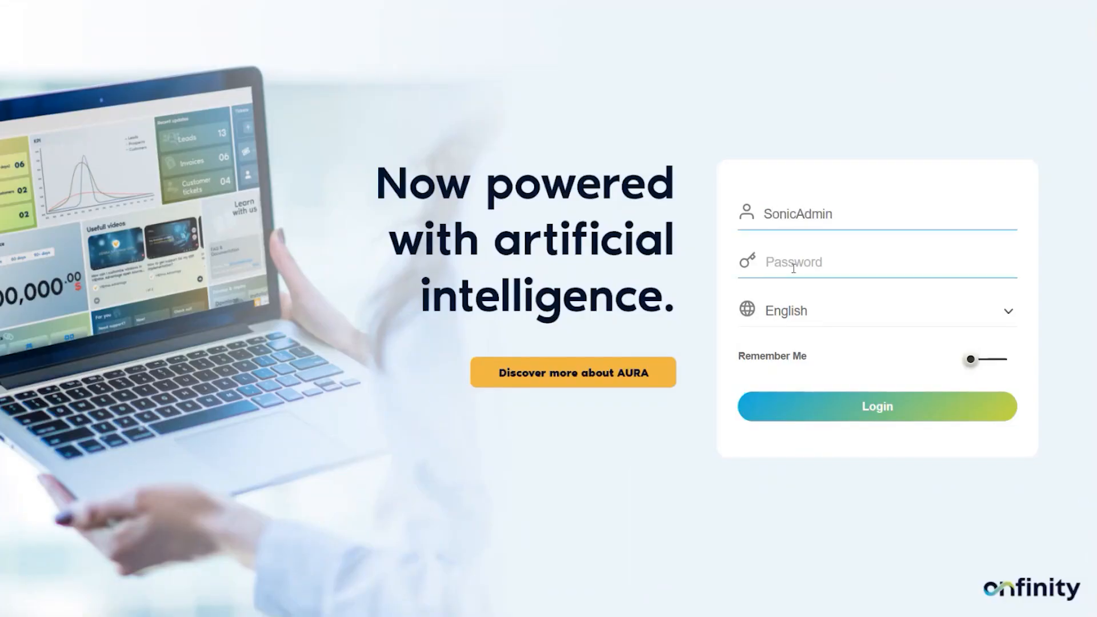
{"action": "left_click", "coordinate": [792, 264]}
{"action": "type", "text": "••••••••••••"}
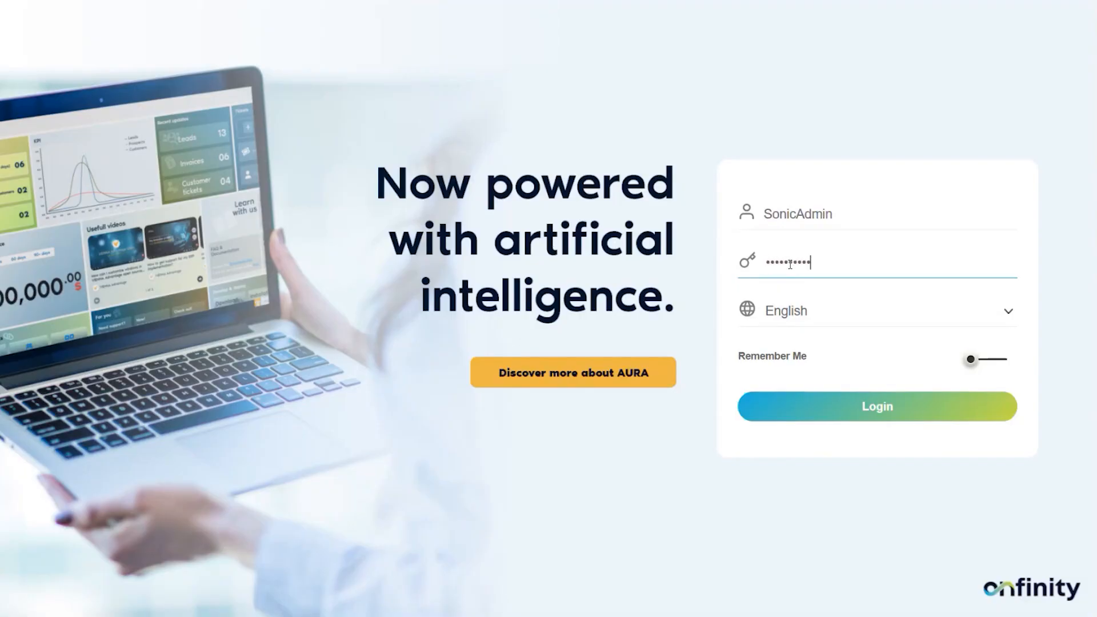
{"action": "left_click", "coordinate": [789, 397]}
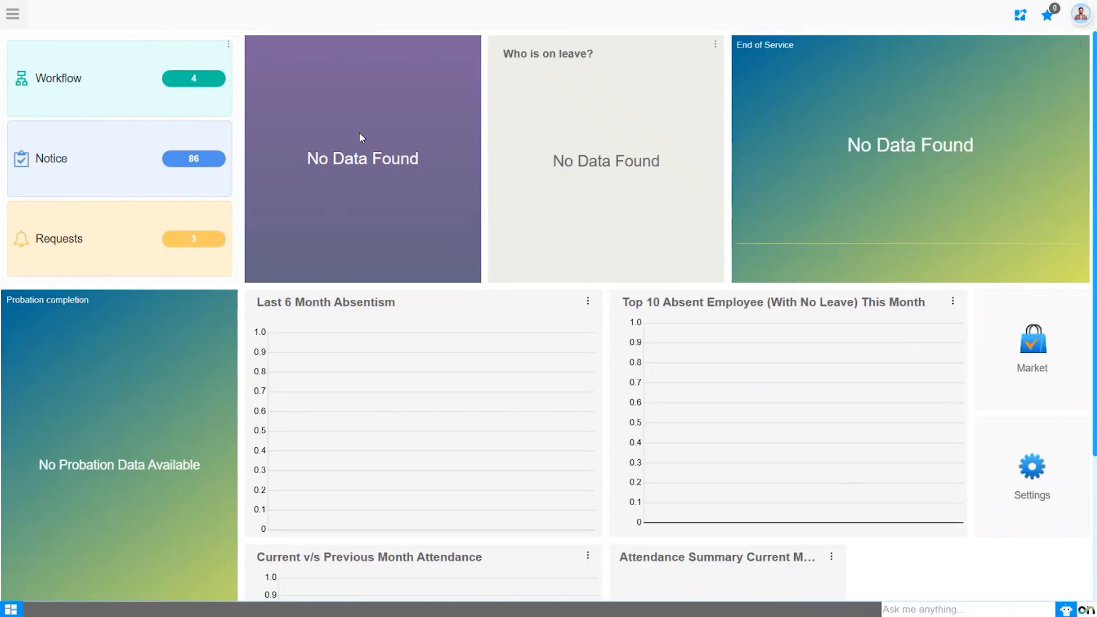
Step: Go to HR Management > Claim Management > Claim Submission (Finance) and list pending expense-voucher claims
{"action": "left_click", "coordinate": [12, 14]}
{"action": "left_click", "coordinate": [53, 192]}
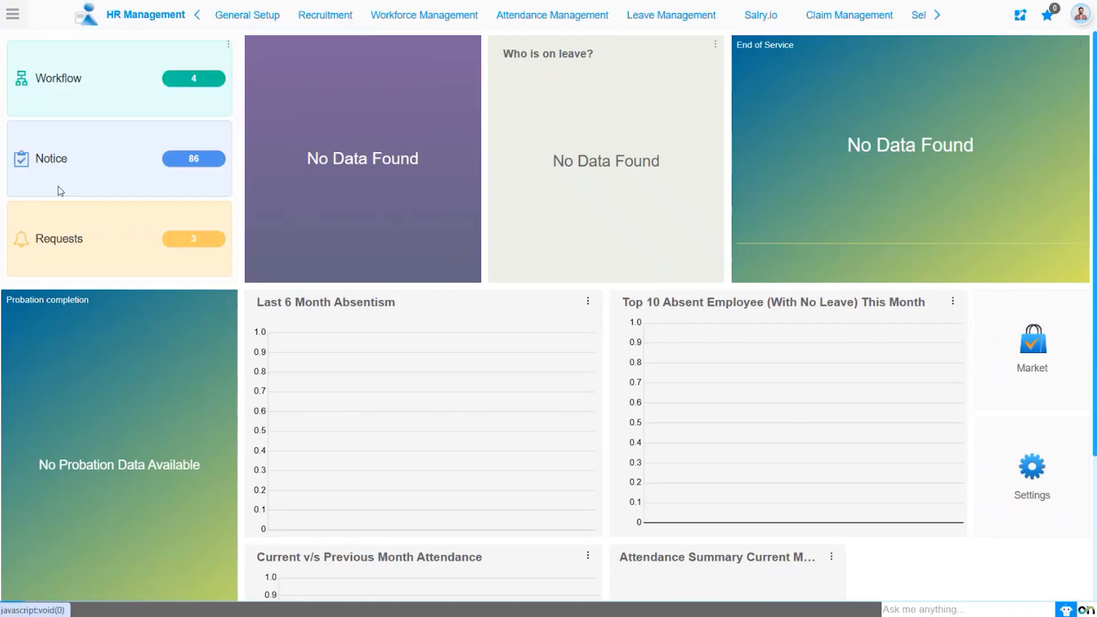
{"action": "left_click", "coordinate": [838, 14]}
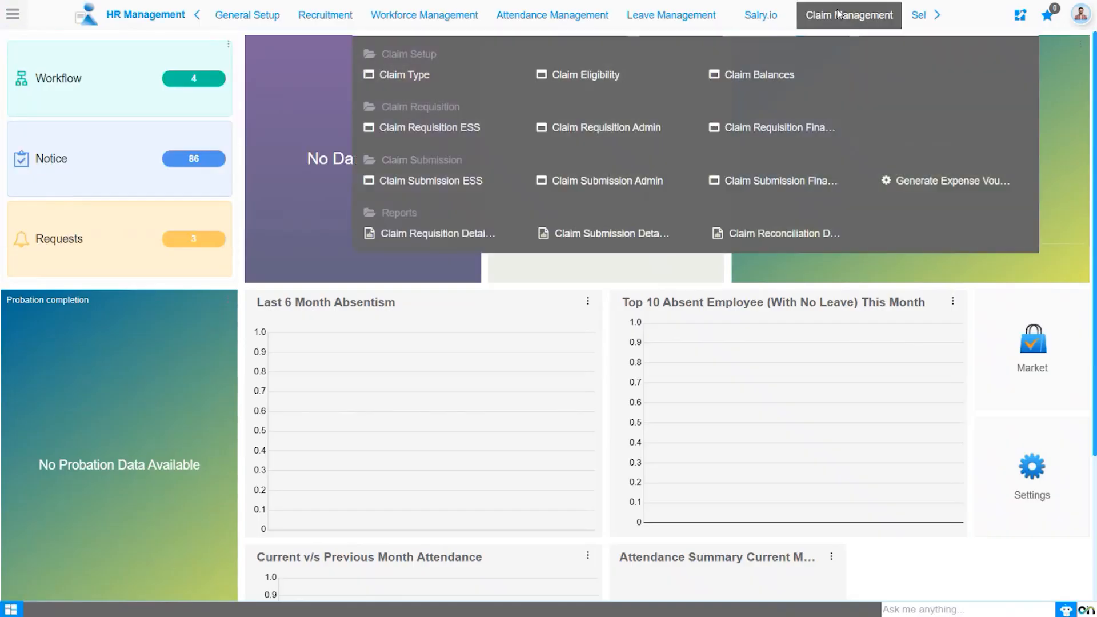
{"action": "left_click", "coordinate": [783, 181]}
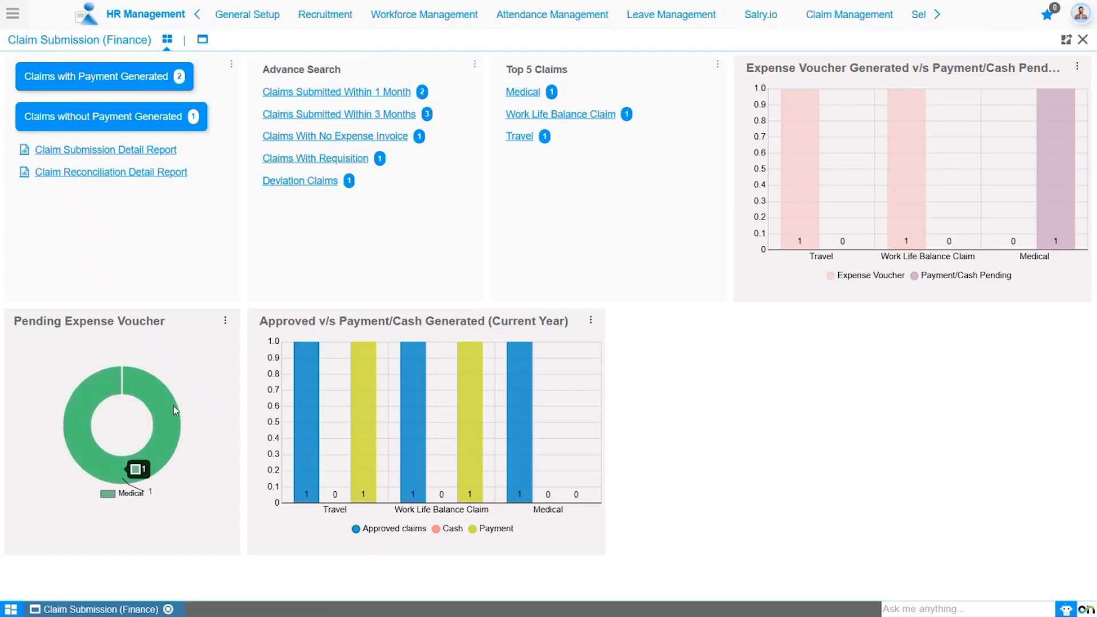
{"action": "left_click", "coordinate": [105, 116]}
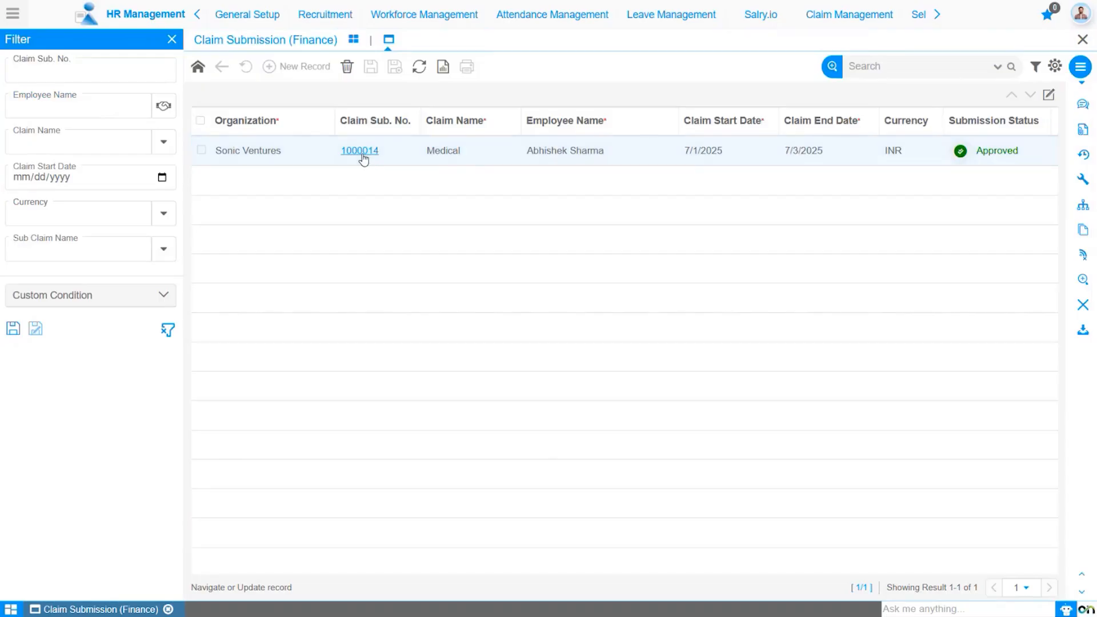
Step: Generate an Expense Invoice voucher (1000036, 50,000.00 INR) for claim 1000014
{"action": "left_click", "coordinate": [360, 152]}
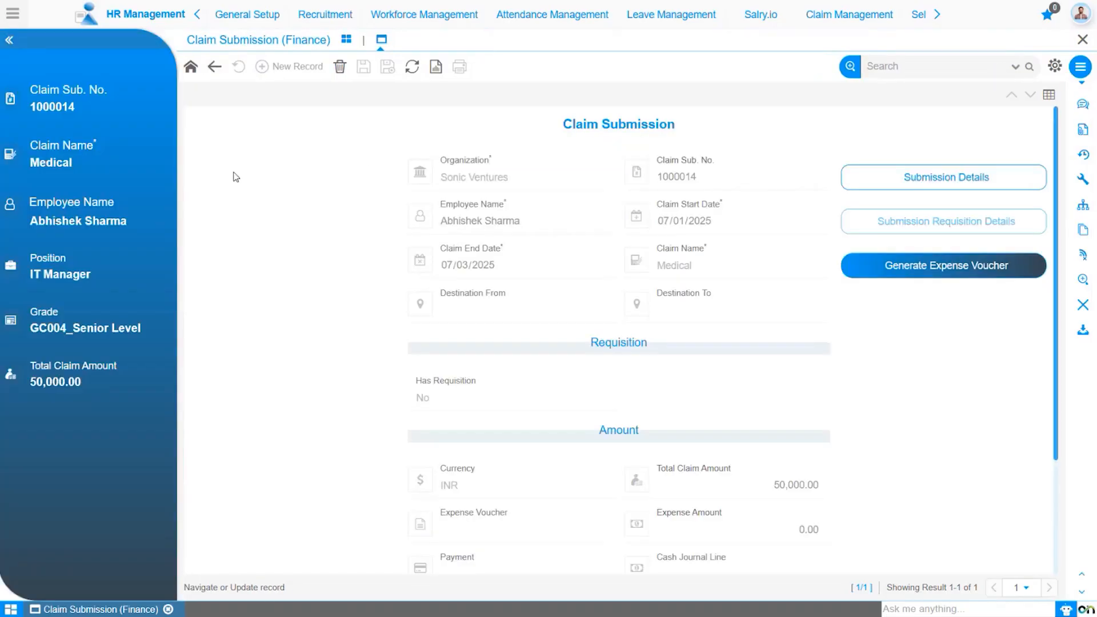
{"action": "left_click", "coordinate": [949, 274]}
{"action": "left_click", "coordinate": [563, 288]}
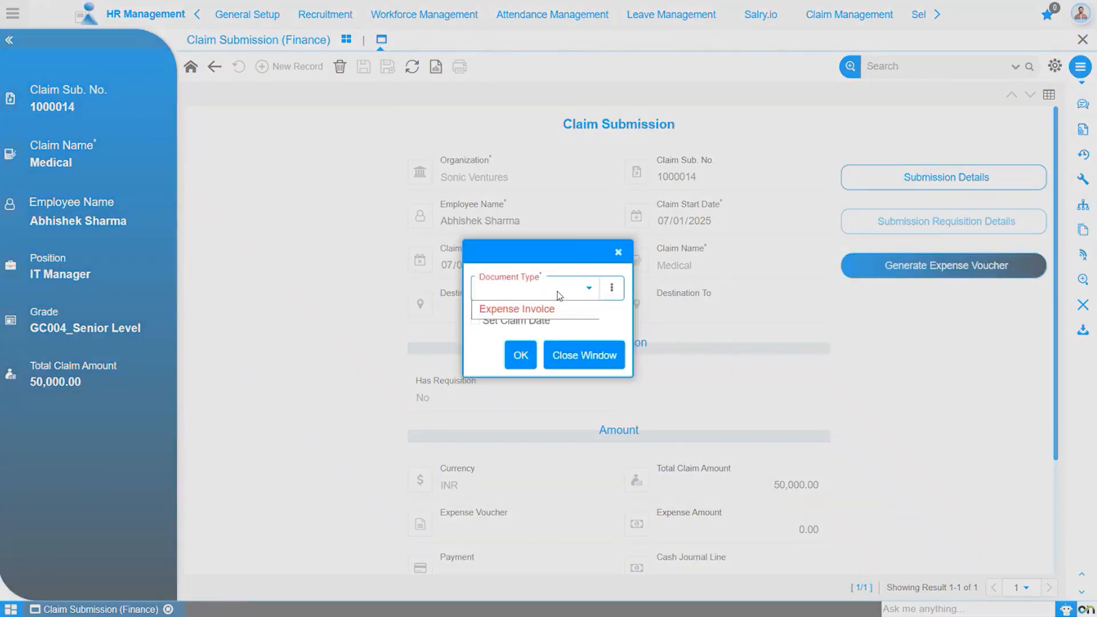
{"action": "left_click", "coordinate": [556, 310]}
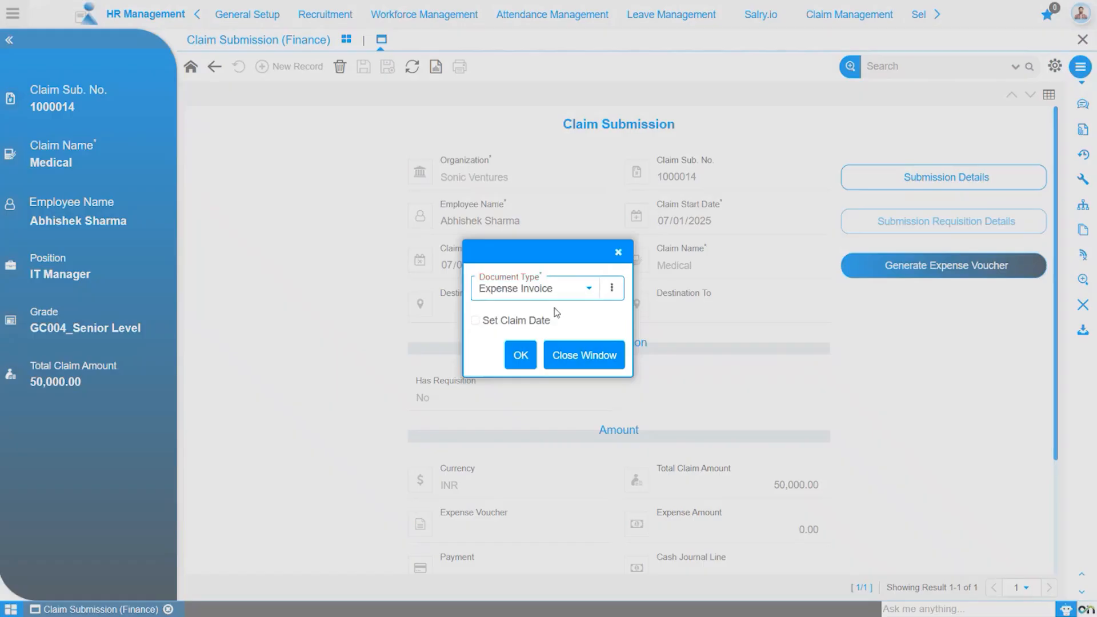
{"action": "left_click", "coordinate": [520, 357]}
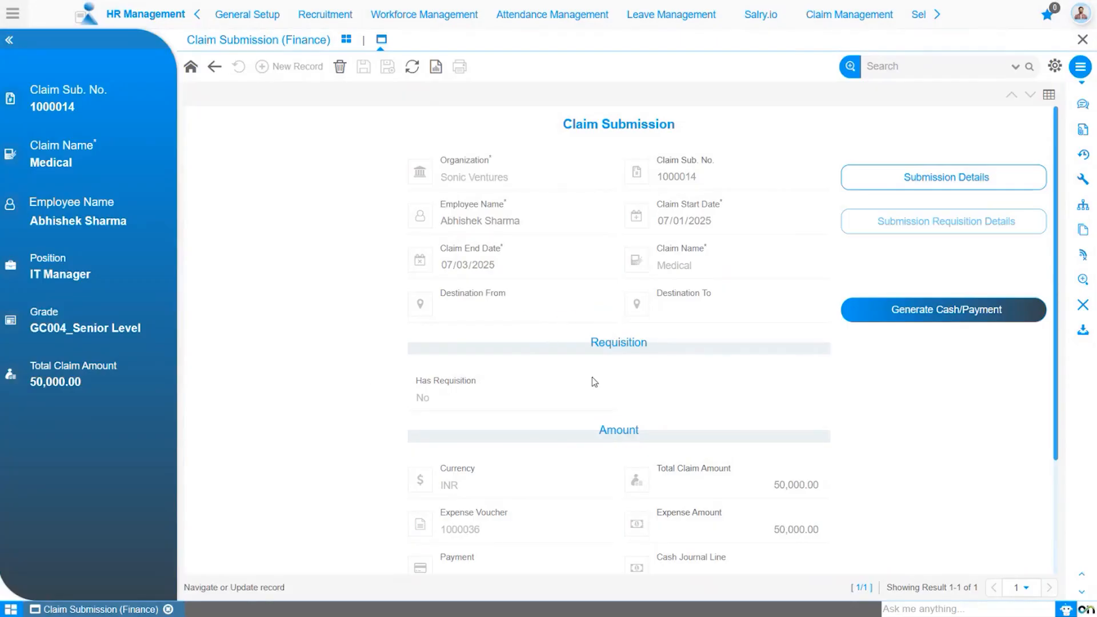
{"action": "scroll", "coordinate": [595, 360], "scroll_direction": "down", "scroll_amount": 3}
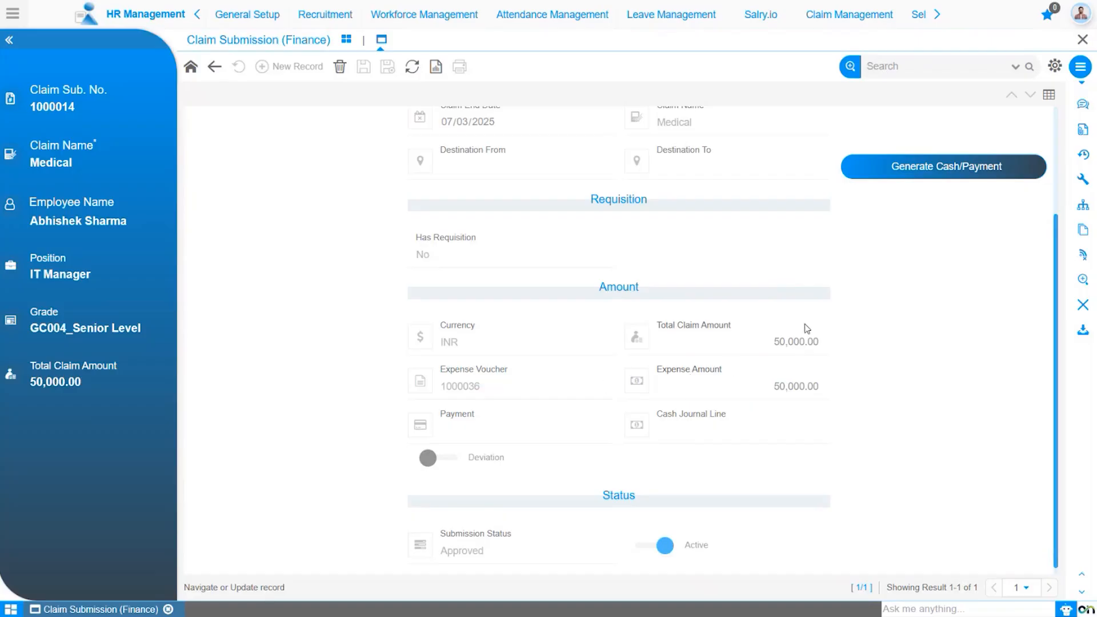
{"action": "scroll", "coordinate": [823, 320], "scroll_direction": "up", "scroll_amount": 3}
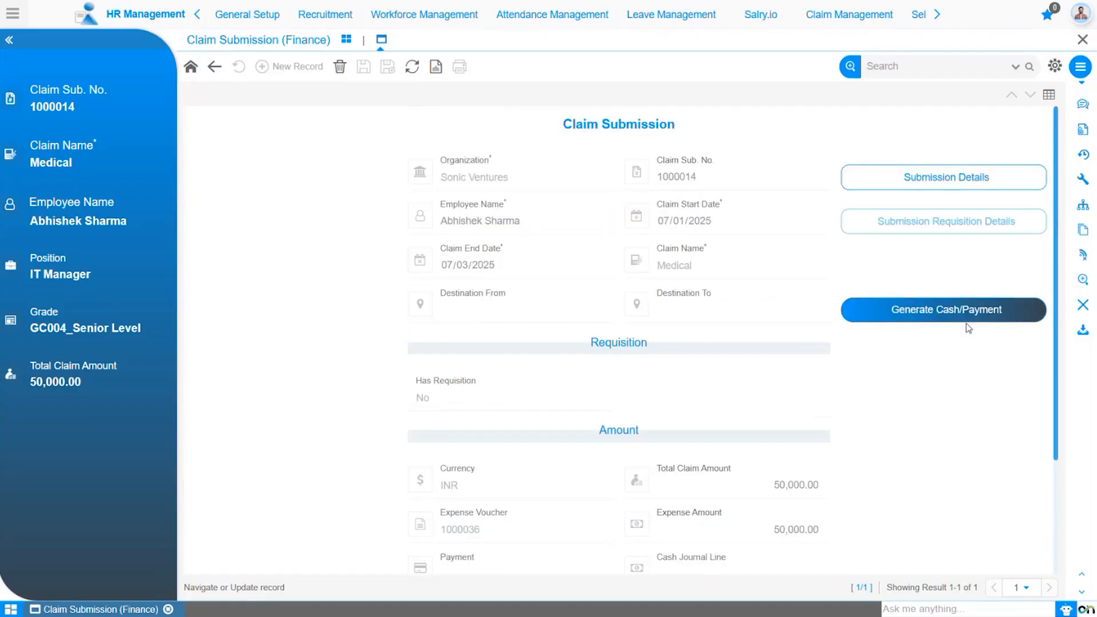
{"action": "scroll", "coordinate": [623, 357], "scroll_direction": "down", "scroll_amount": 3}
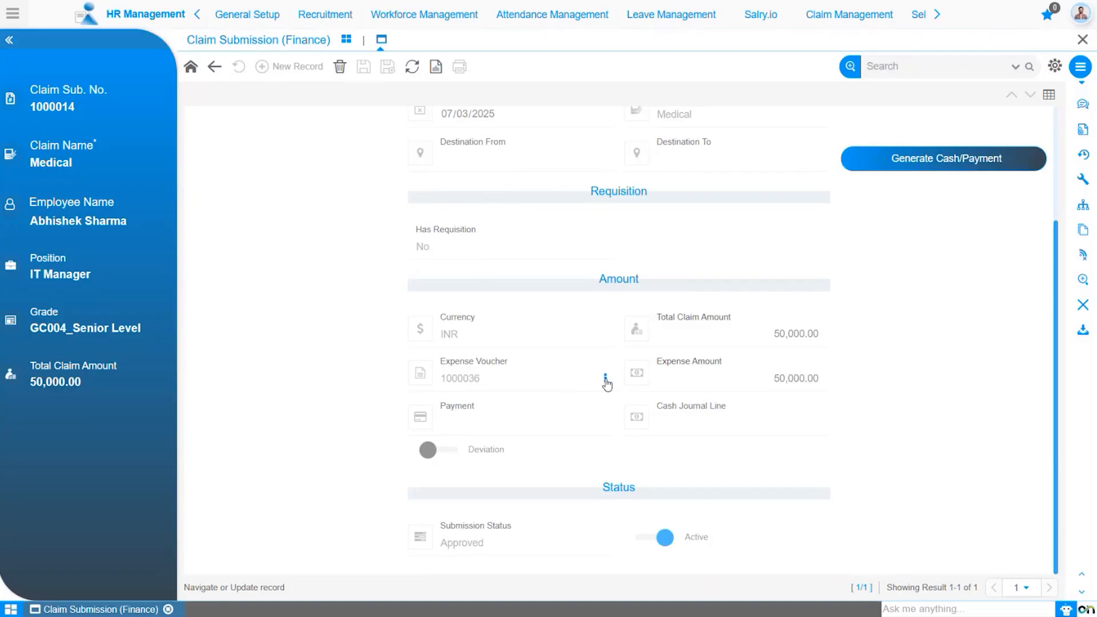
Step: Open expense invoice 1000036 and complete it, moving its status from Drafted to Completed
{"action": "left_click", "coordinate": [607, 382]}
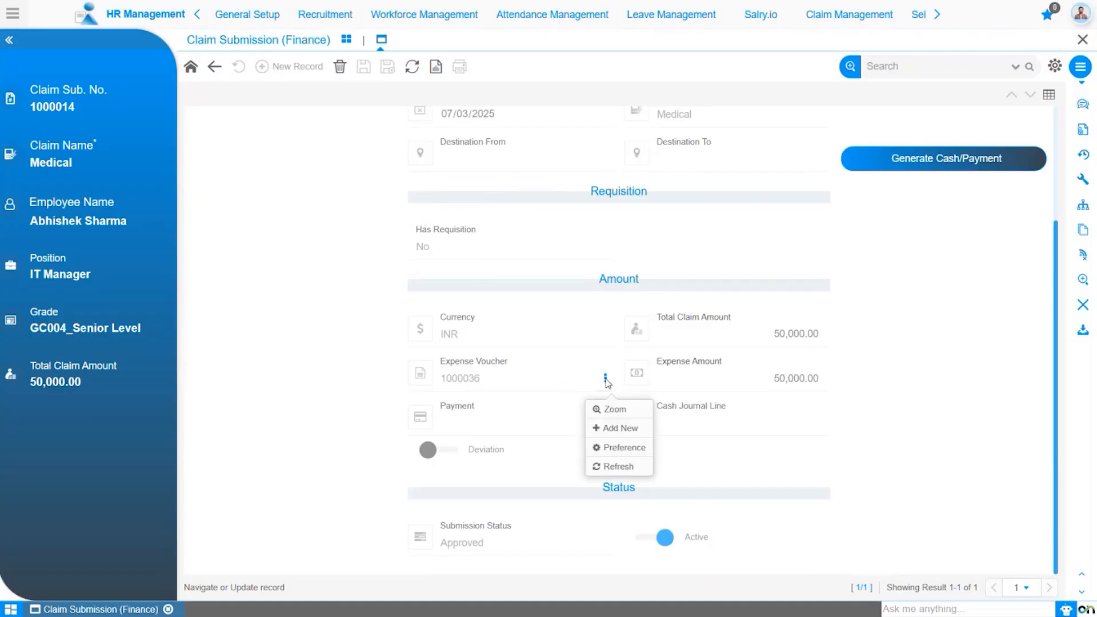
{"action": "left_click", "coordinate": [609, 412]}
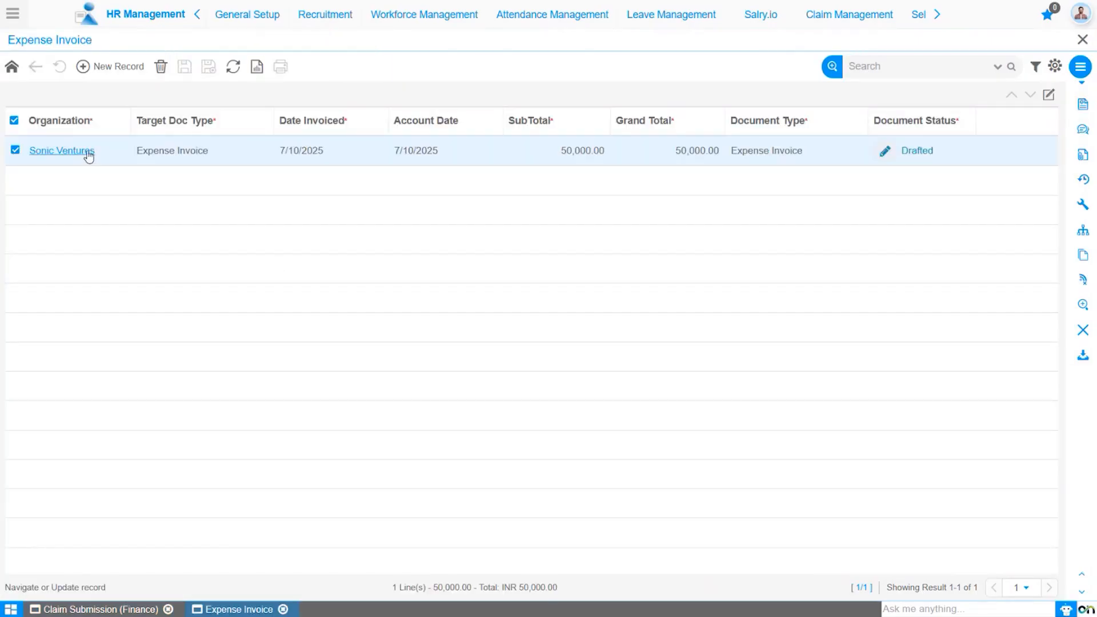
{"action": "left_click", "coordinate": [88, 153]}
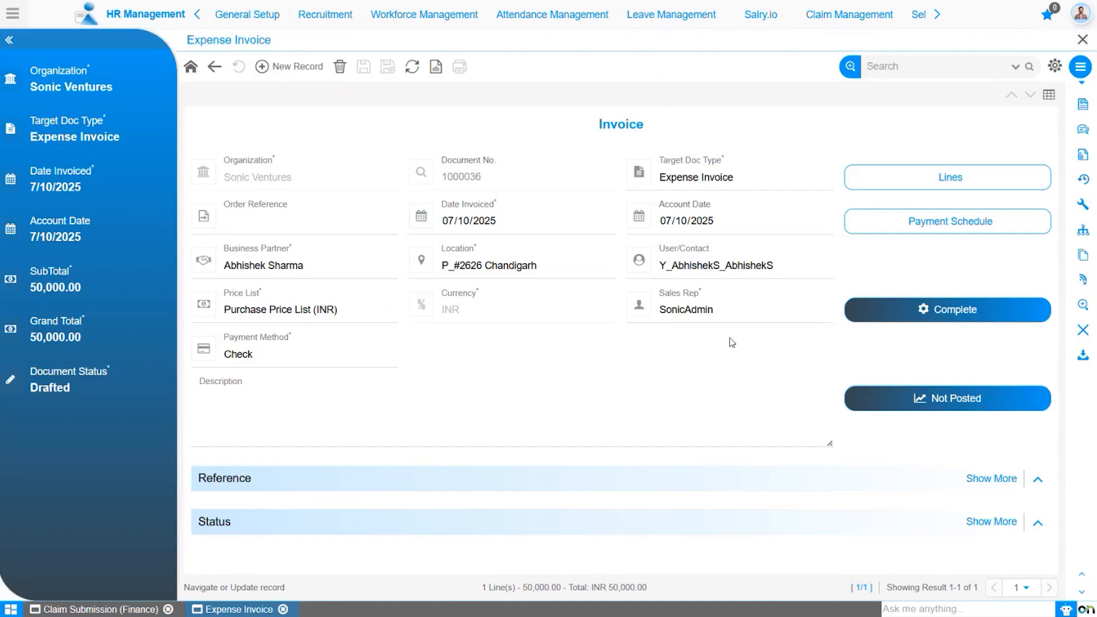
{"action": "left_click", "coordinate": [941, 318]}
{"action": "left_click", "coordinate": [675, 520]}
{"action": "scroll", "coordinate": [675, 518], "scroll_direction": "down", "scroll_amount": 2}
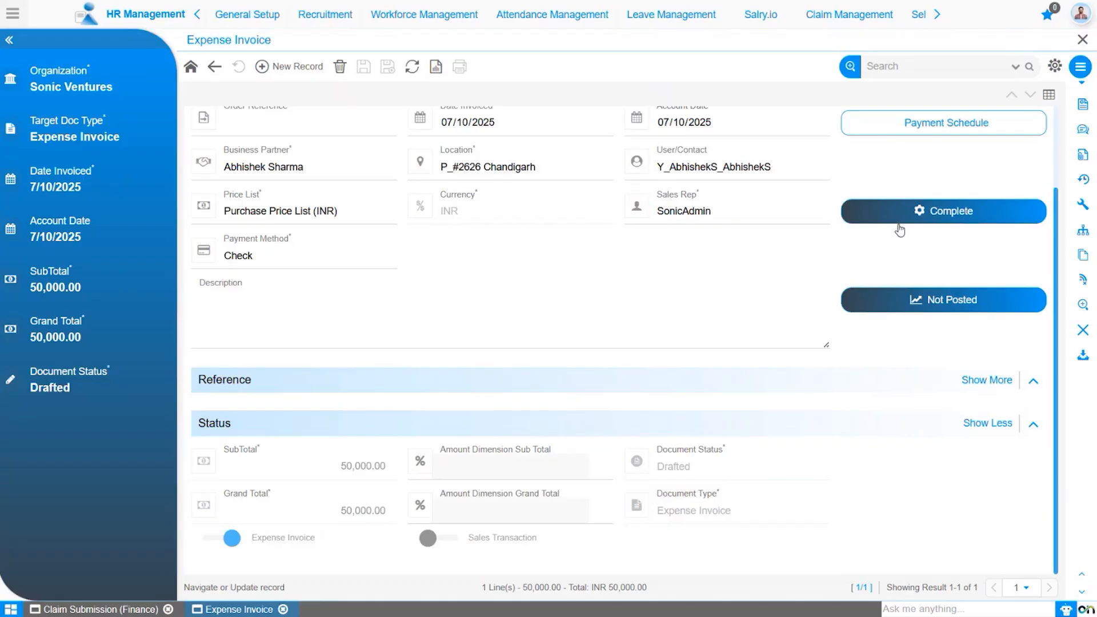
{"action": "left_click", "coordinate": [946, 215]}
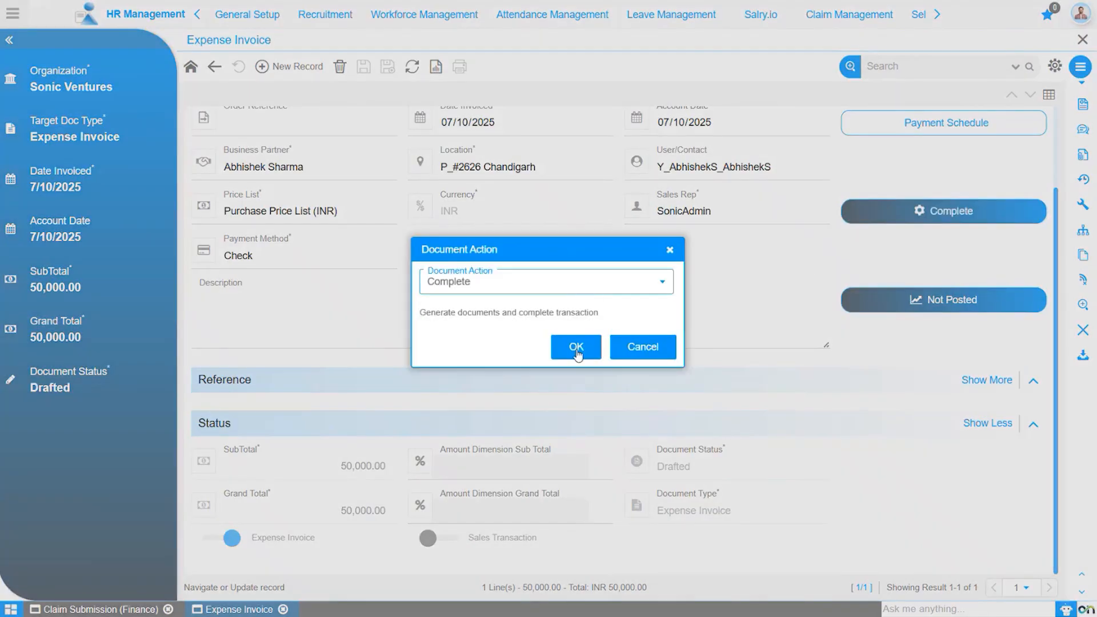
{"action": "left_click", "coordinate": [576, 348]}
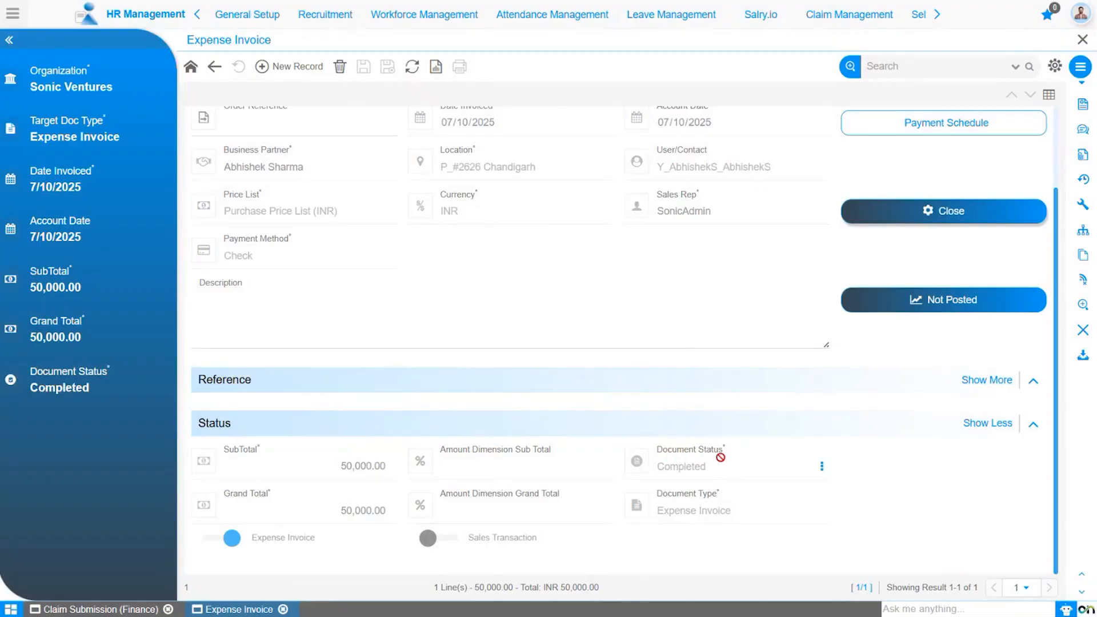
{"action": "scroll", "coordinate": [628, 387], "scroll_direction": "up", "scroll_amount": 2}
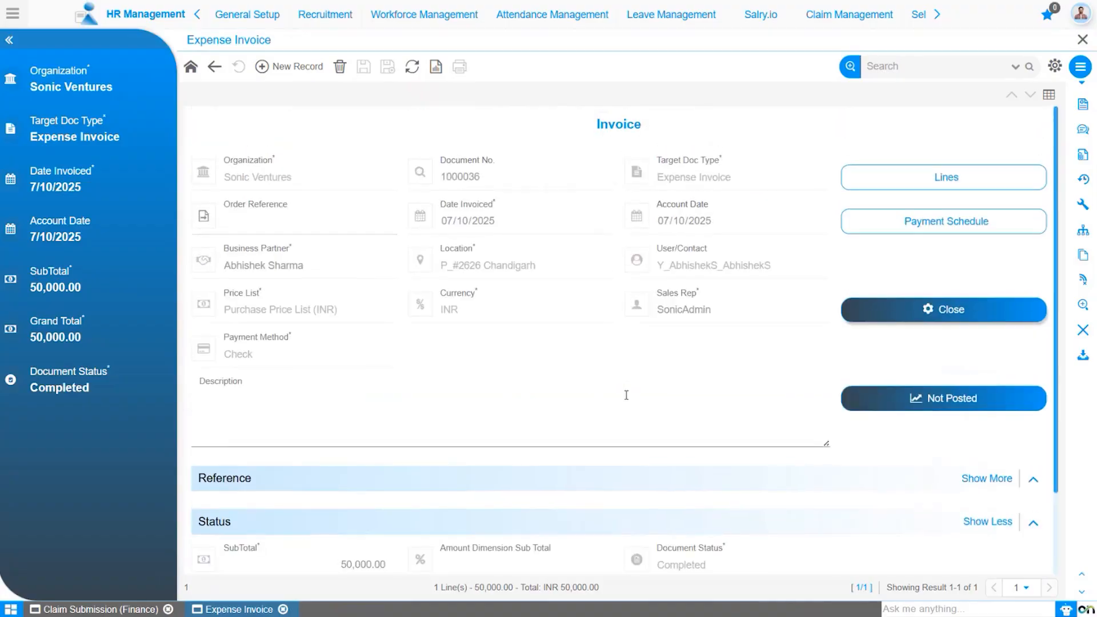
Step: Back on claim 1000014, start Generate Cash/Payment and confirm the prompt
{"action": "left_click", "coordinate": [81, 610]}
{"action": "scroll", "coordinate": [743, 389], "scroll_direction": "up", "scroll_amount": 3}
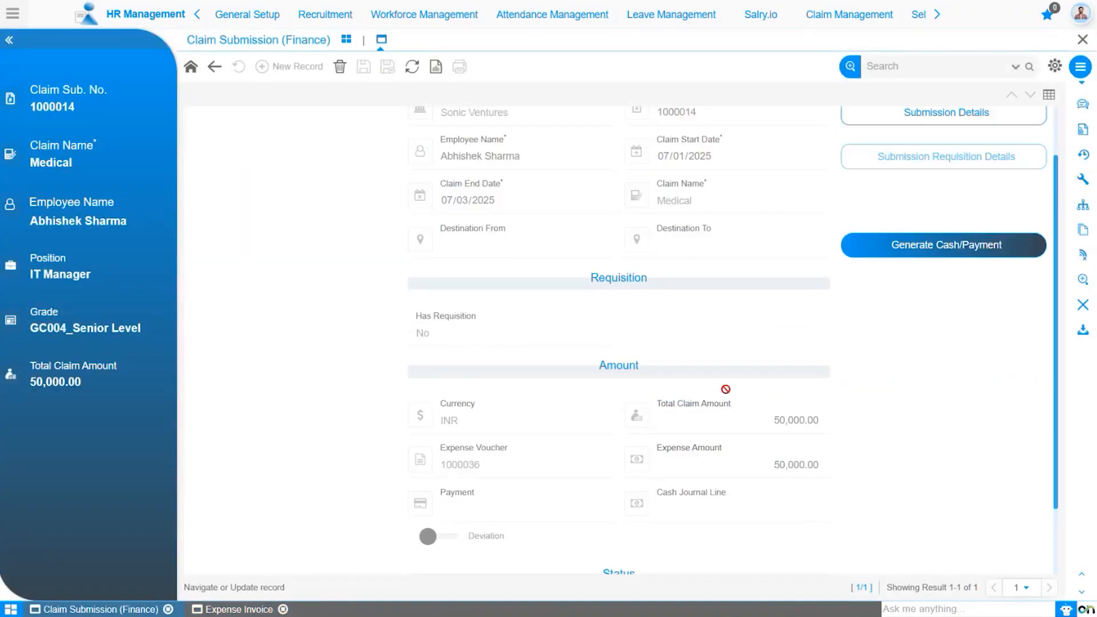
{"action": "left_click", "coordinate": [922, 314]}
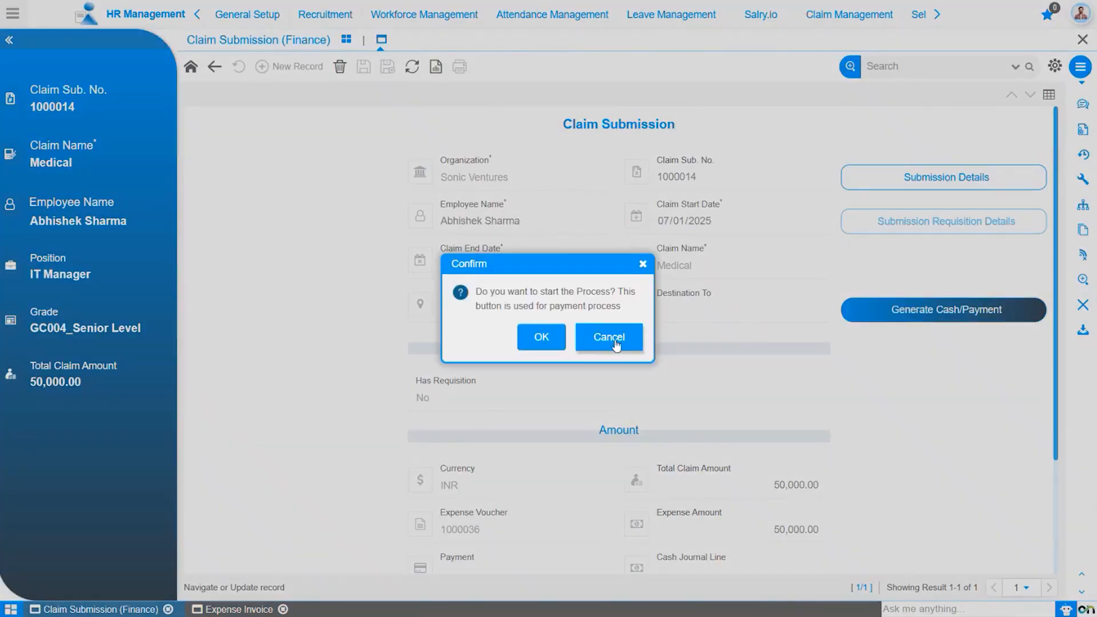
{"action": "left_click", "coordinate": [540, 339]}
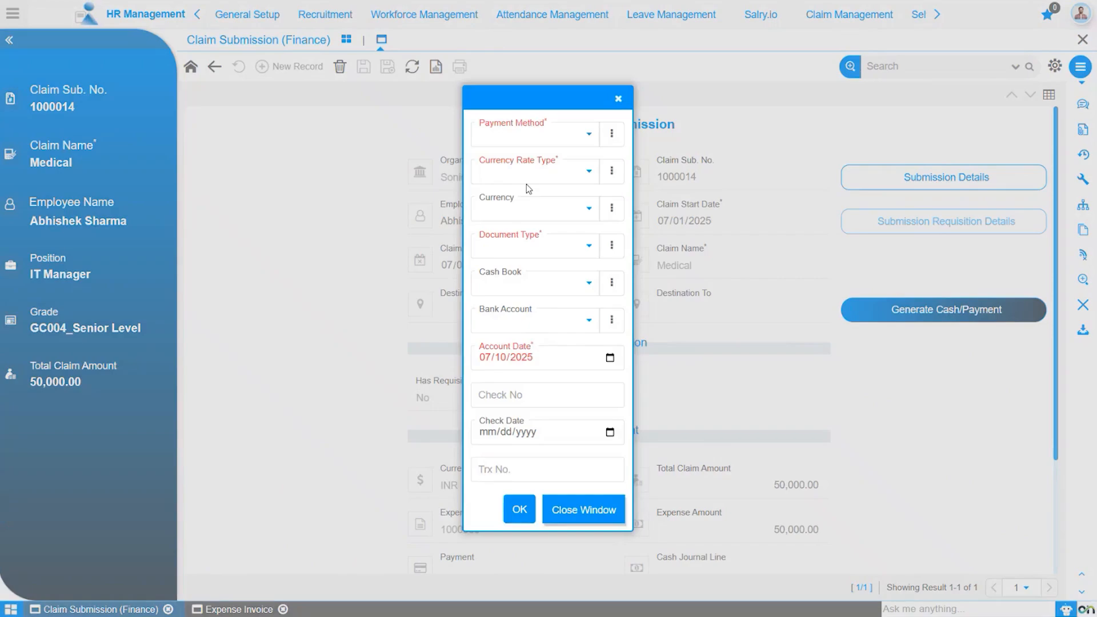
Step: Generate a Cash Journal payment in cash, Spot rate, INR, from Petty Cashbook_INR
{"action": "left_click", "coordinate": [519, 138]}
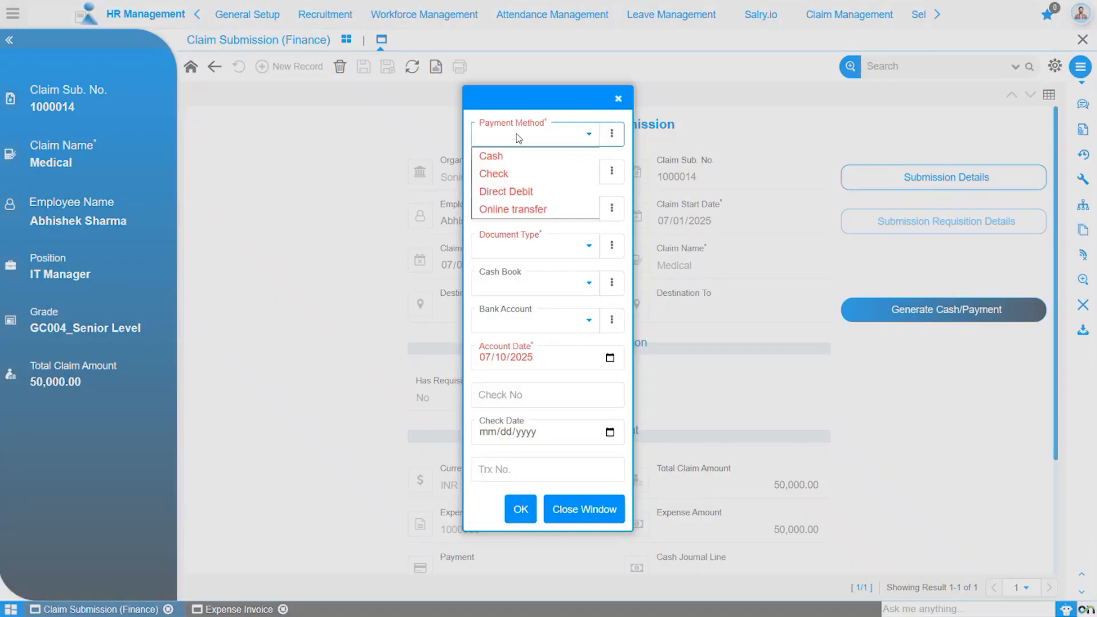
{"action": "left_click", "coordinate": [518, 157]}
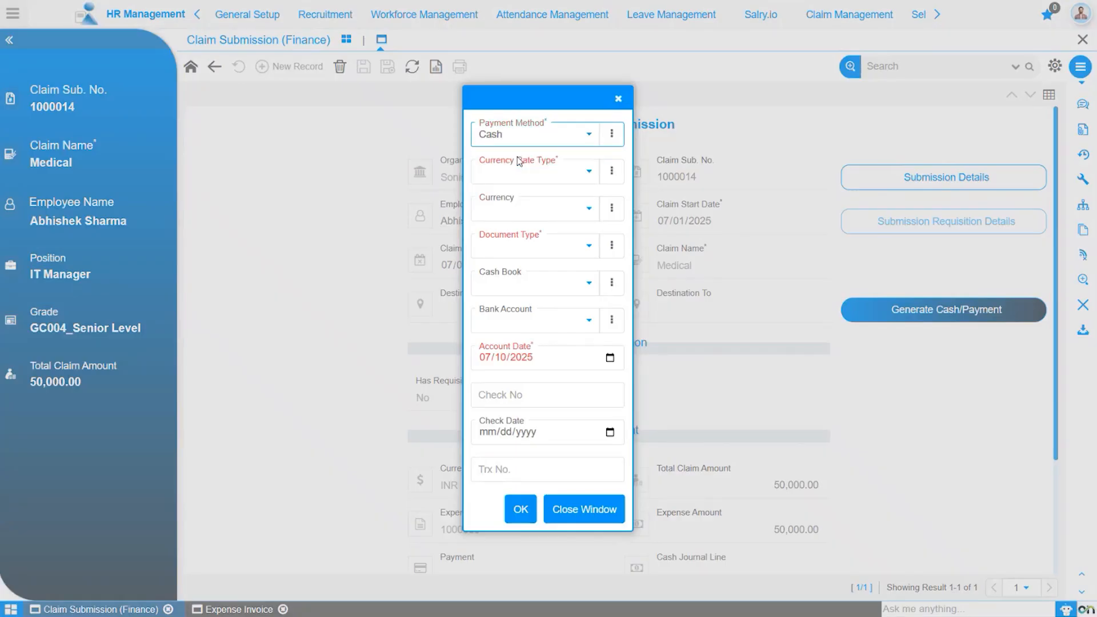
{"action": "left_click", "coordinate": [520, 173]}
{"action": "left_click", "coordinate": [525, 241]}
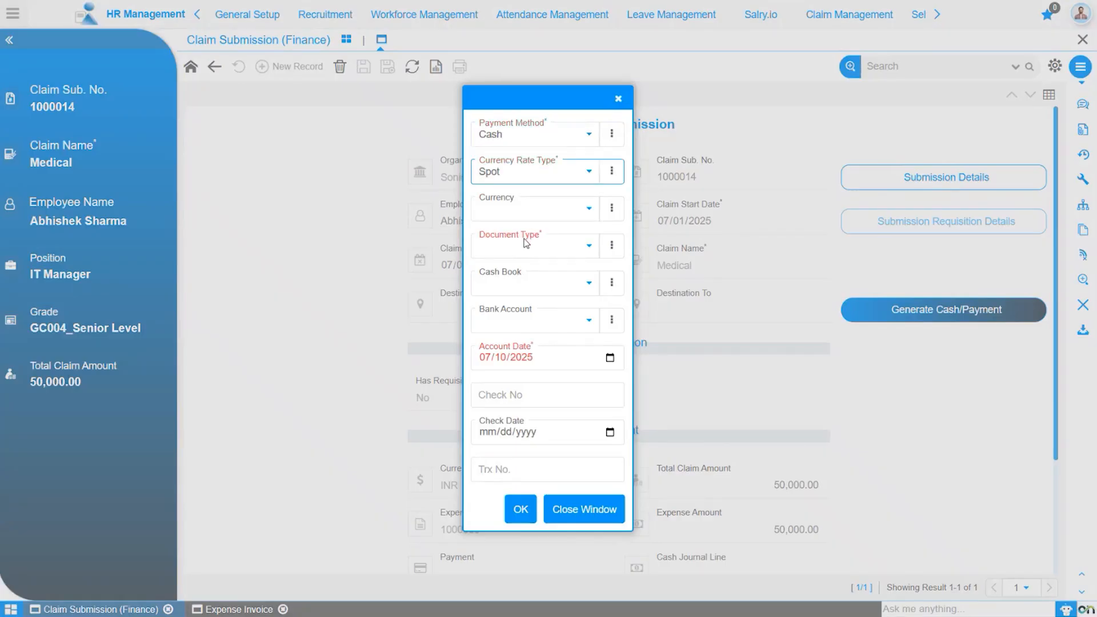
{"action": "left_click", "coordinate": [527, 208]}
{"action": "left_click", "coordinate": [527, 244]}
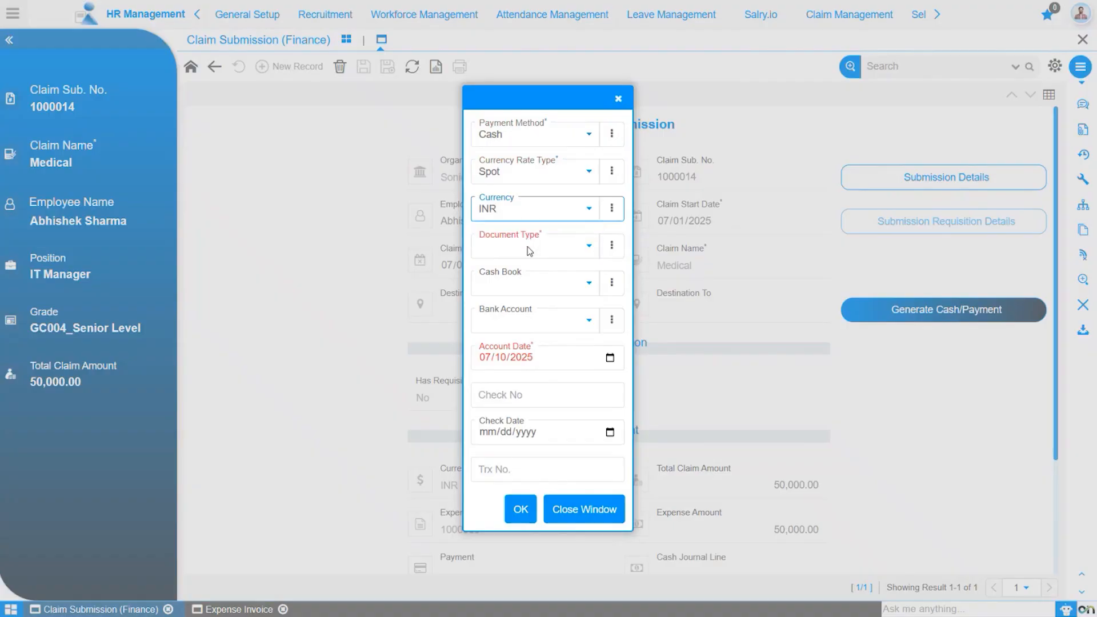
{"action": "left_click", "coordinate": [529, 250]}
{"action": "left_click", "coordinate": [532, 269]}
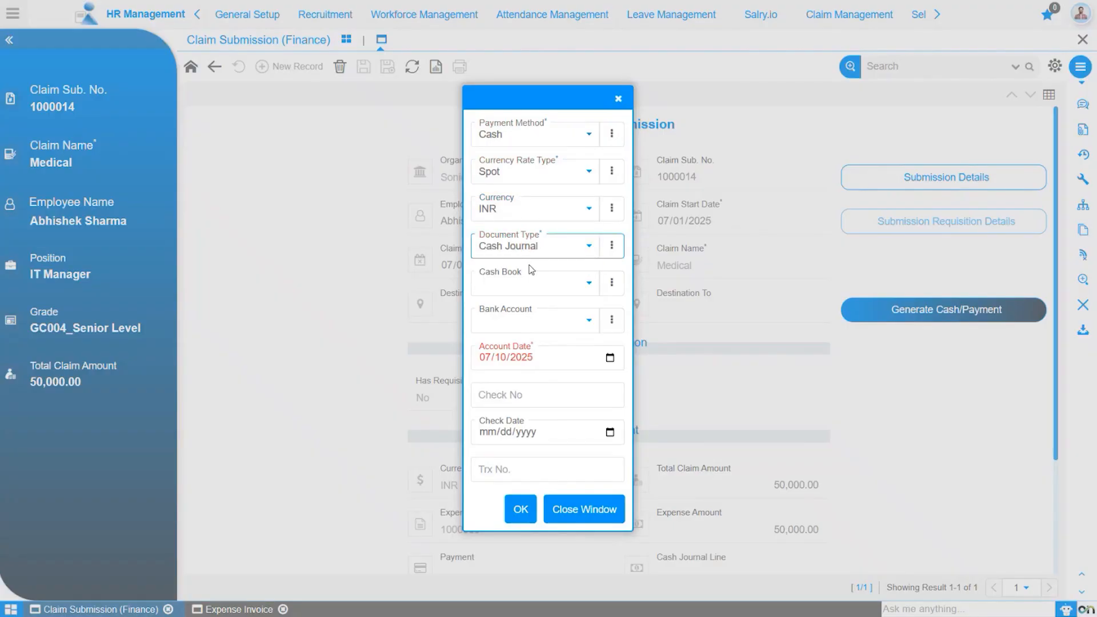
{"action": "left_click", "coordinate": [520, 286]}
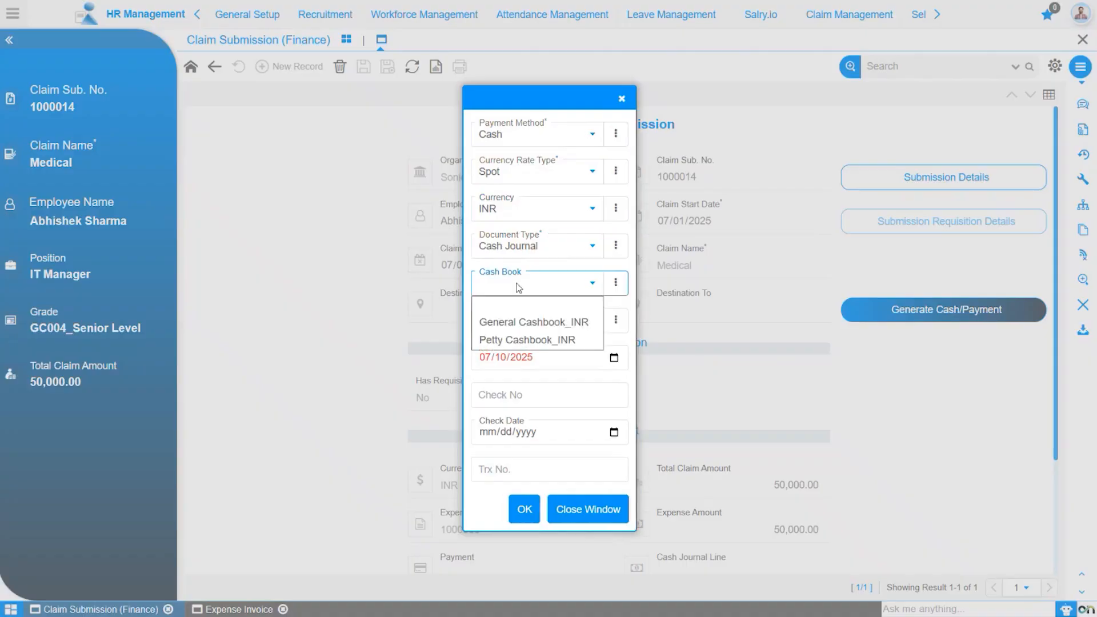
{"action": "left_click", "coordinate": [522, 339]}
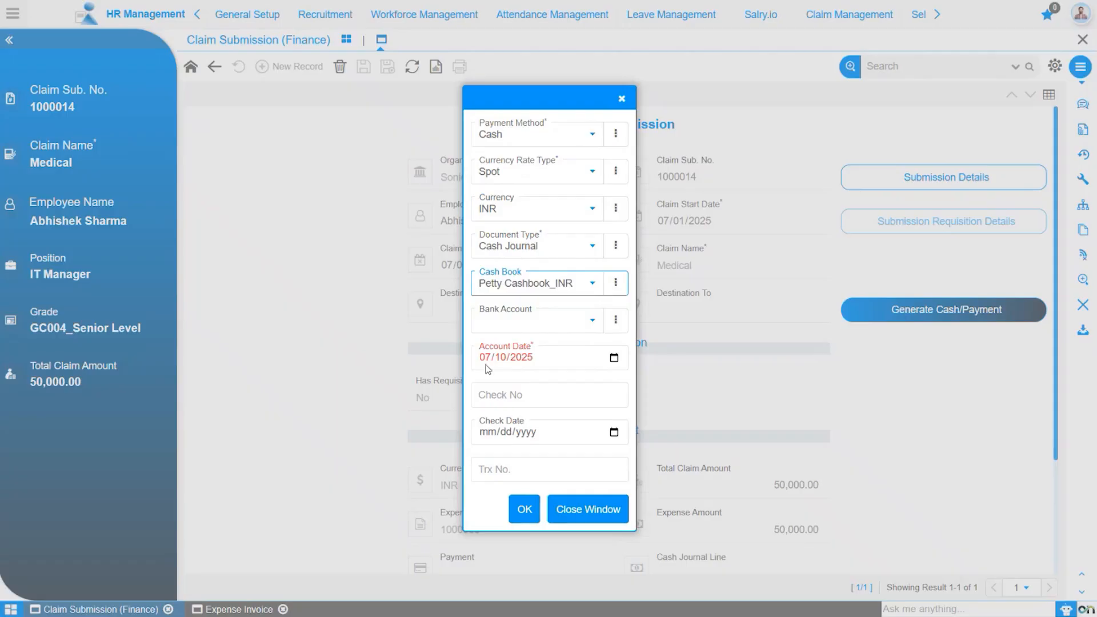
{"action": "left_click", "coordinate": [524, 511]}
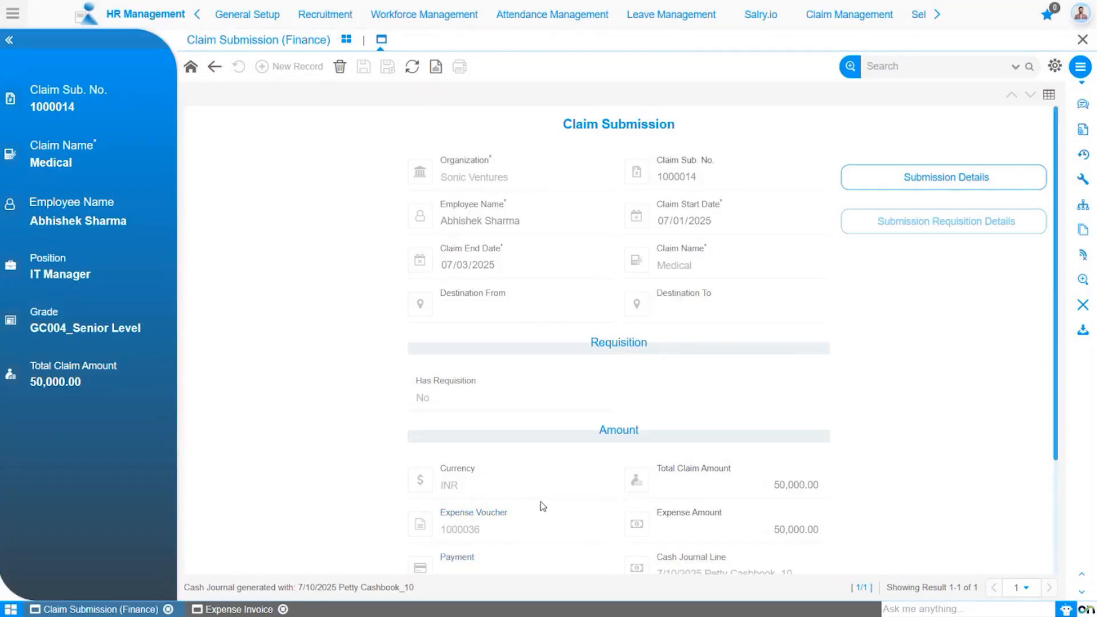
Step: Zoom into cash journal 750017, open its -50,000.00 payment line 10, and begin completing it
{"action": "scroll", "coordinate": [541, 505], "scroll_direction": "down", "scroll_amount": 3}
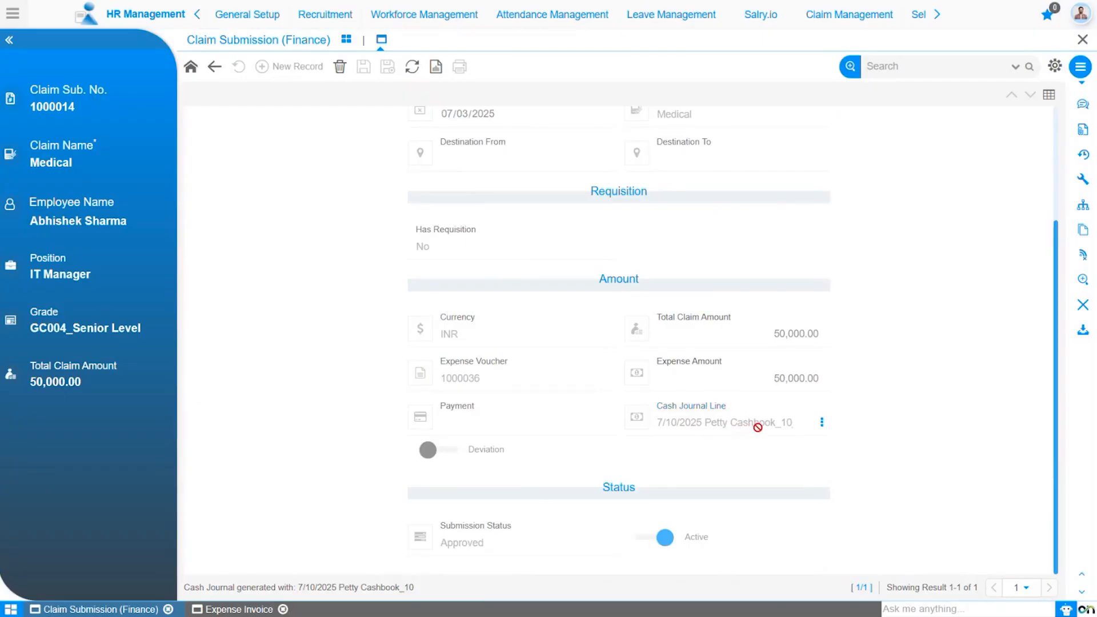
{"action": "left_click", "coordinate": [822, 422]}
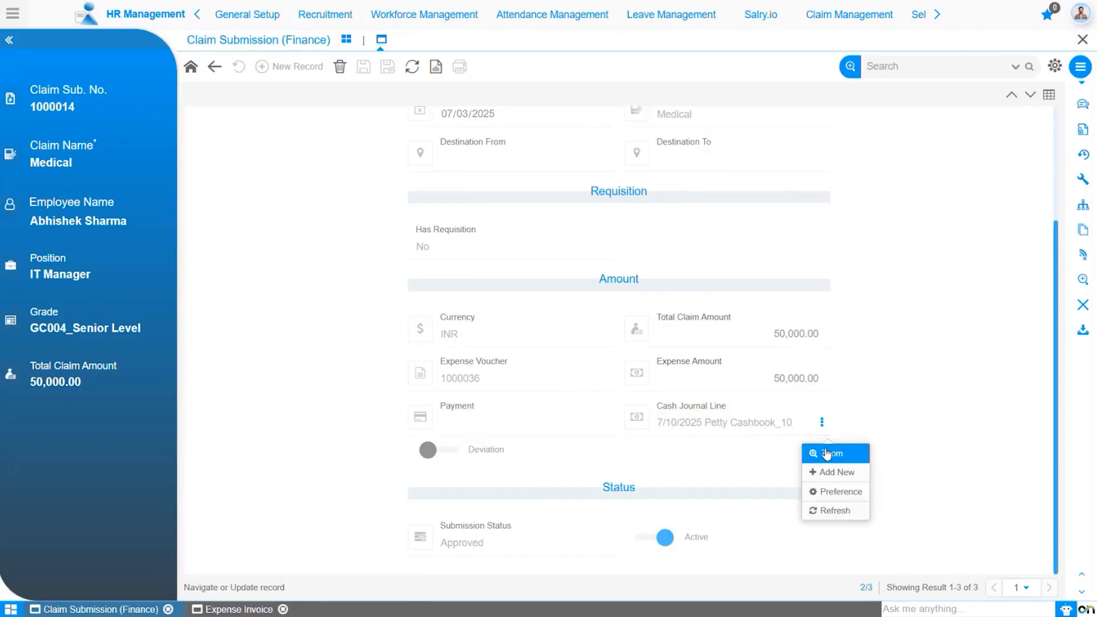
{"action": "left_click", "coordinate": [826, 454]}
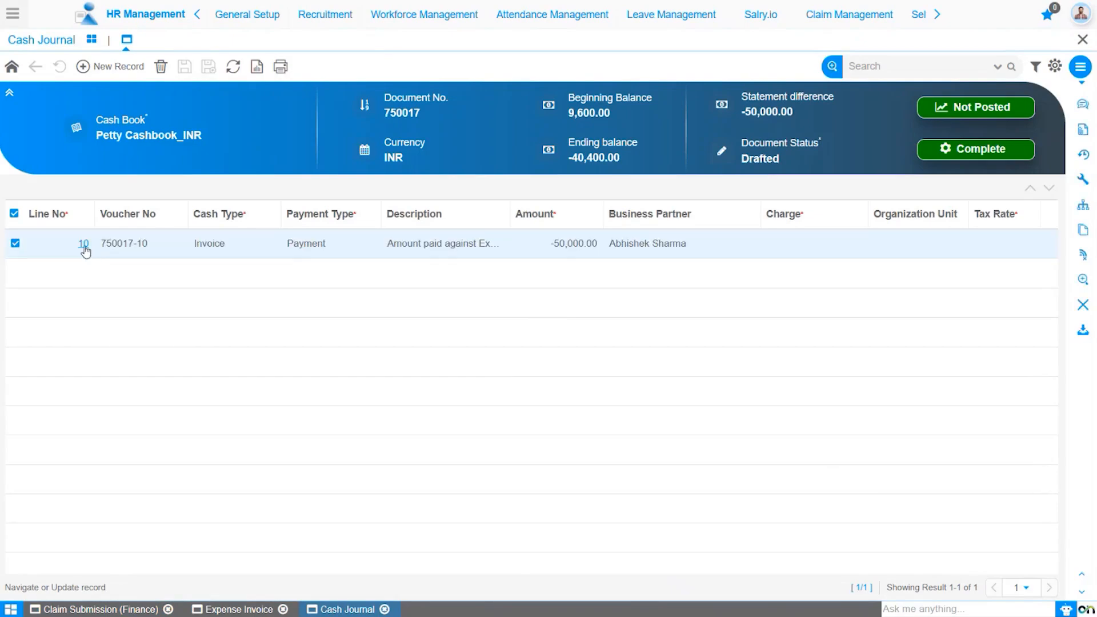
{"action": "left_click", "coordinate": [84, 246]}
{"action": "left_click", "coordinate": [972, 156]}
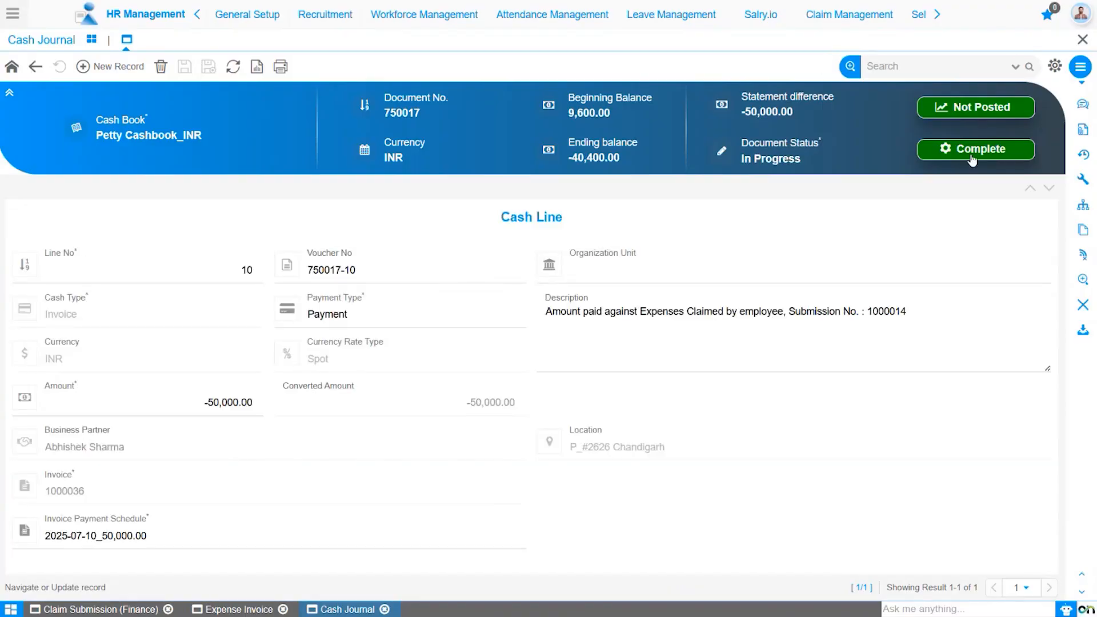